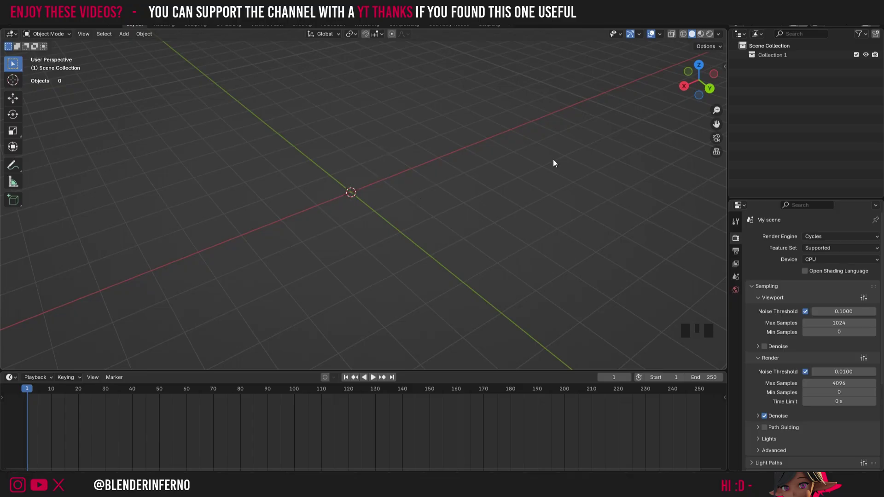
# Step: Add a cube mesh with a size of 2 m at the world origin
pyautogui.moveTo(699, 80); pyautogui.dragTo(688, 80)
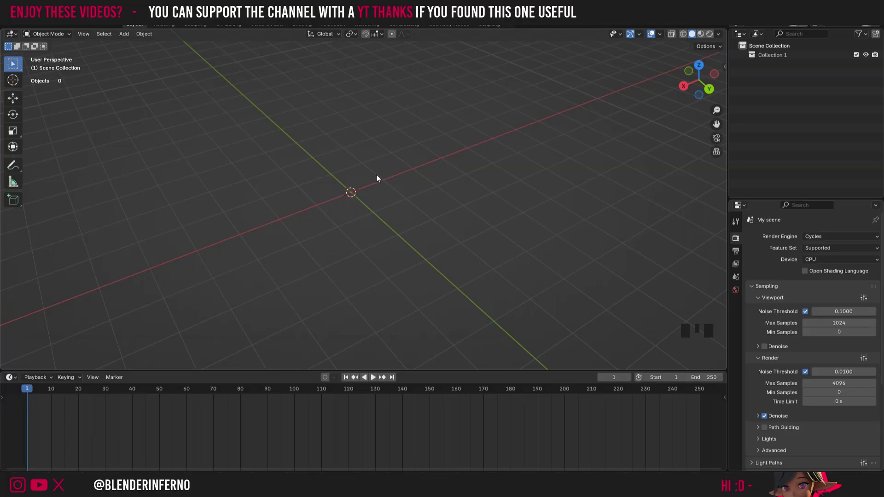
pyautogui.hotkey('shift', 'a')
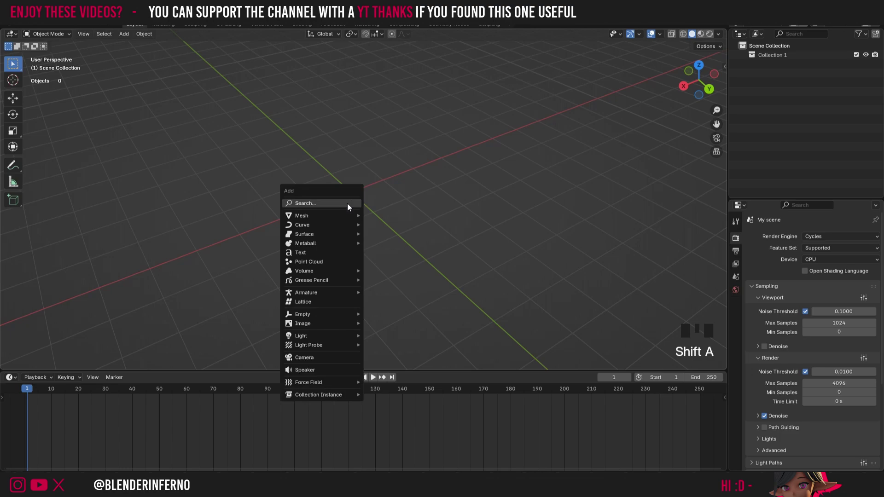
pyautogui.moveTo(340, 214)
pyautogui.click(408, 225)
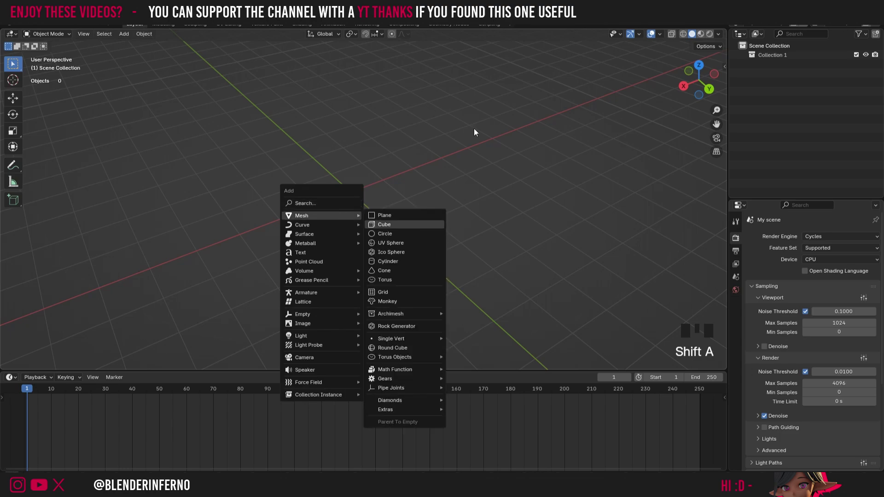
pyautogui.moveTo(692, 79); pyautogui.dragTo(711, 81)
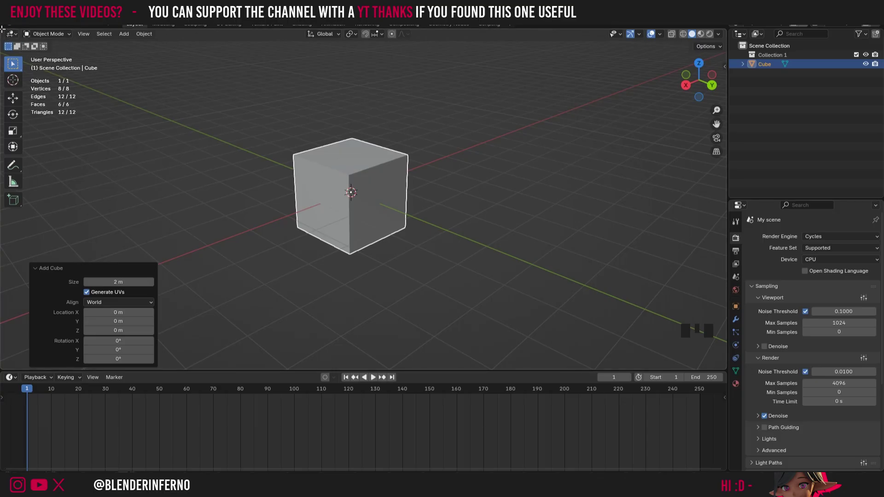
# Step: Split the 3D viewport vertically, turn the new area into a UV Editor, and collapse the Add Cube settings
pyautogui.moveTo(3, 29); pyautogui.dragTo(235, 29)
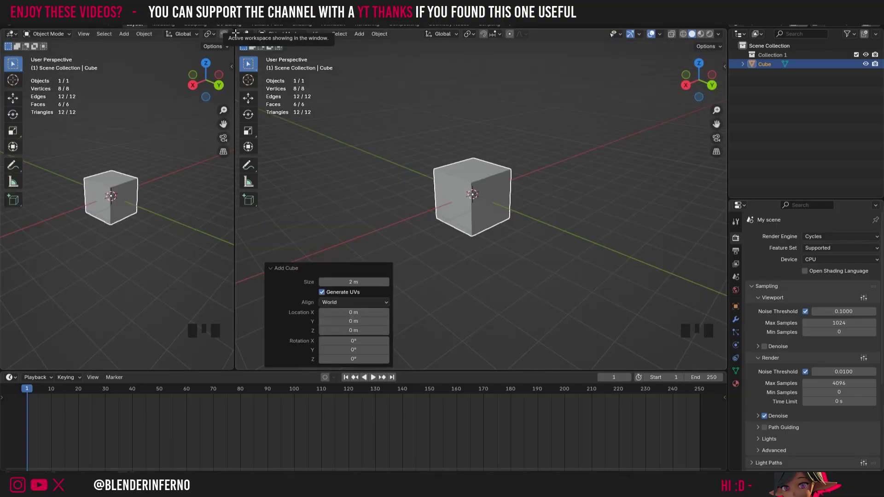
pyautogui.click(43, 44)
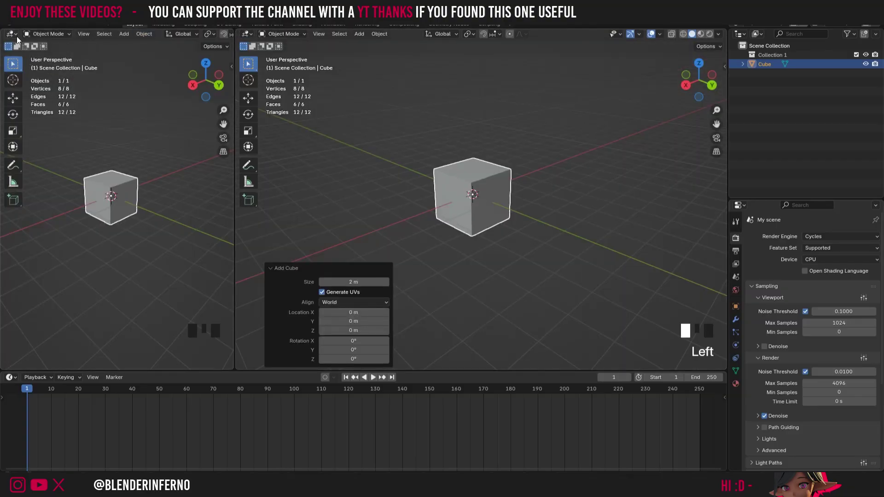
pyautogui.click(11, 37)
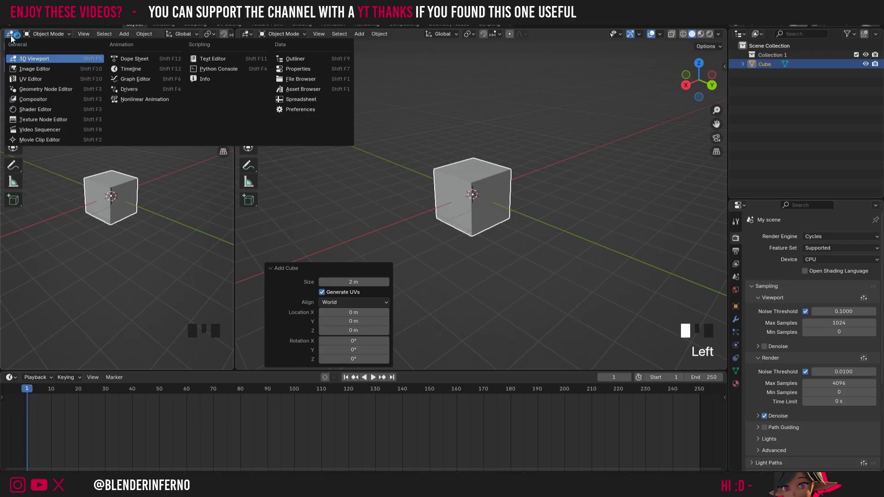
pyautogui.click(40, 59)
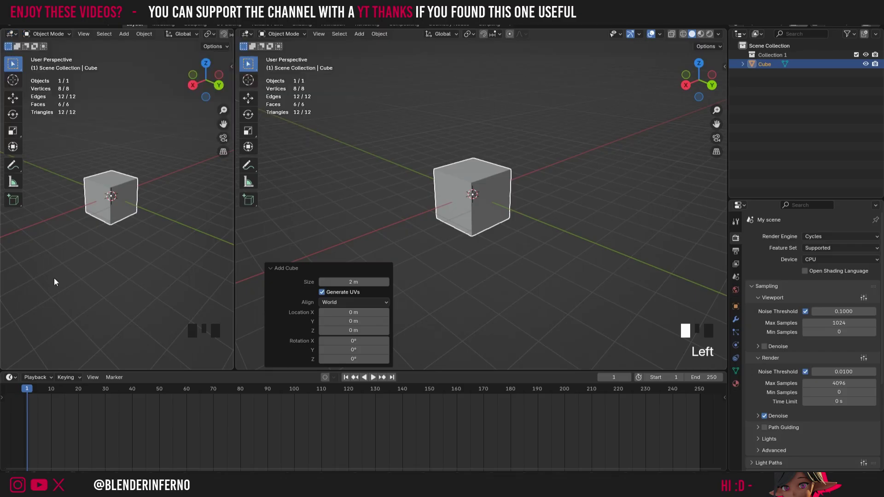
pyautogui.click(10, 34)
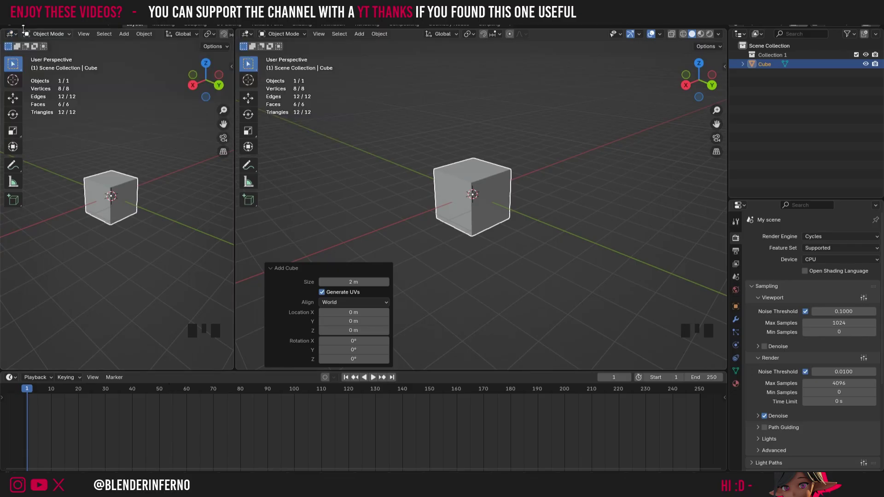
pyautogui.click(11, 34)
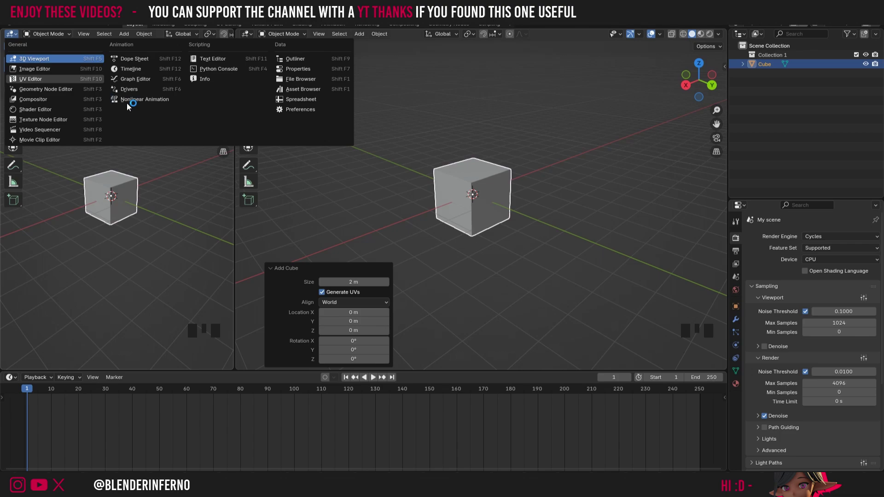
pyautogui.hotkey('shift', 'F10')
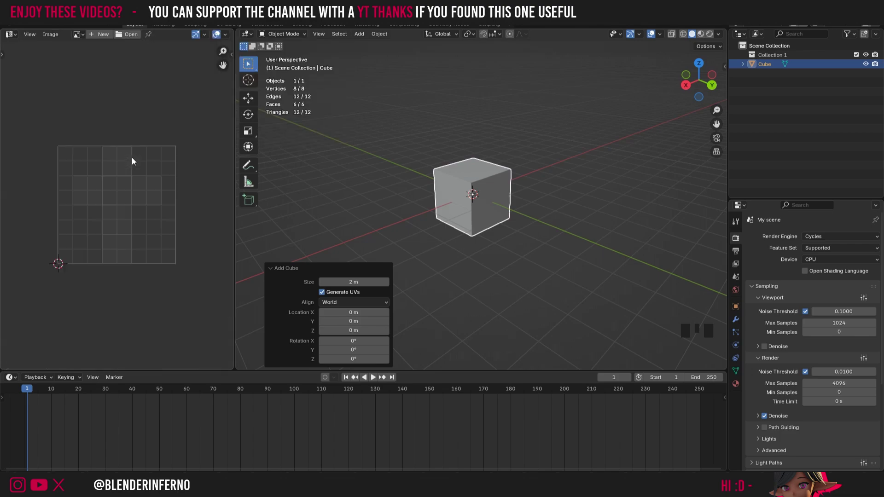
pyautogui.scroll(1, 136, 205)
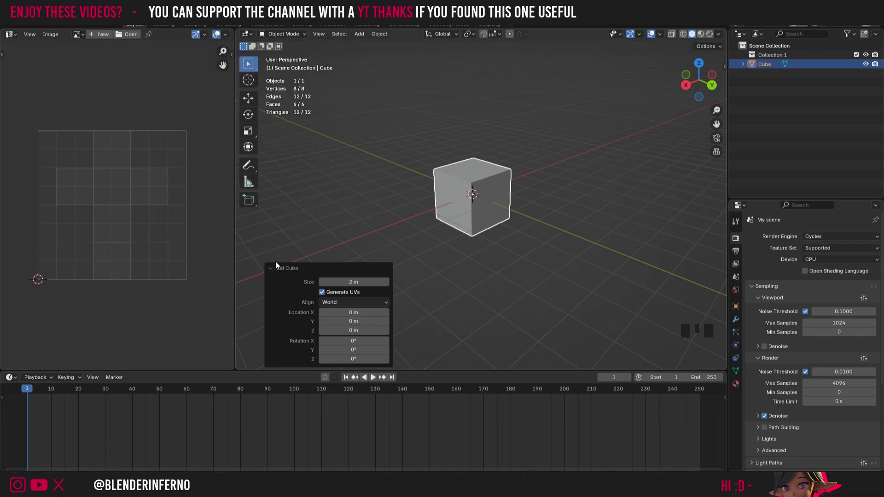
pyautogui.click(272, 269)
# Step: Create a new material for the cube
pyautogui.moveTo(469, 162); pyautogui.dragTo(503, 277, button='middle')
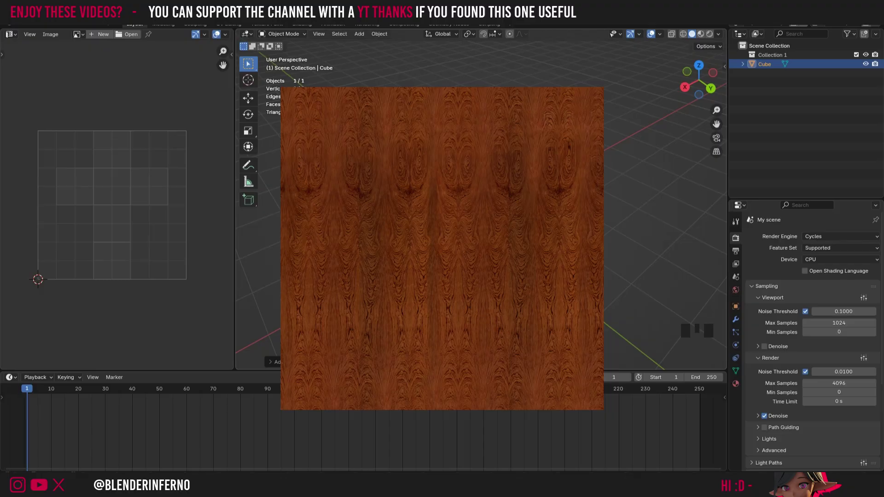
pyautogui.moveTo(709, 79); pyautogui.dragTo(589, 42)
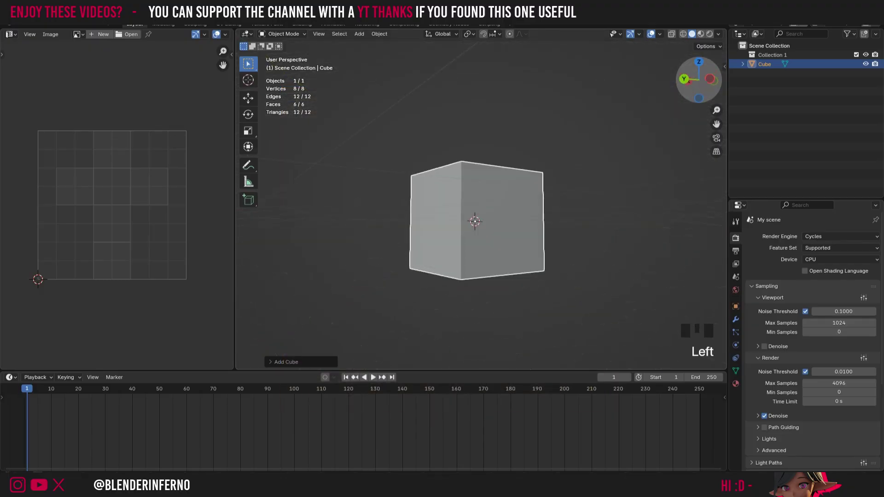
pyautogui.moveTo(679, 81); pyautogui.dragTo(560, 217)
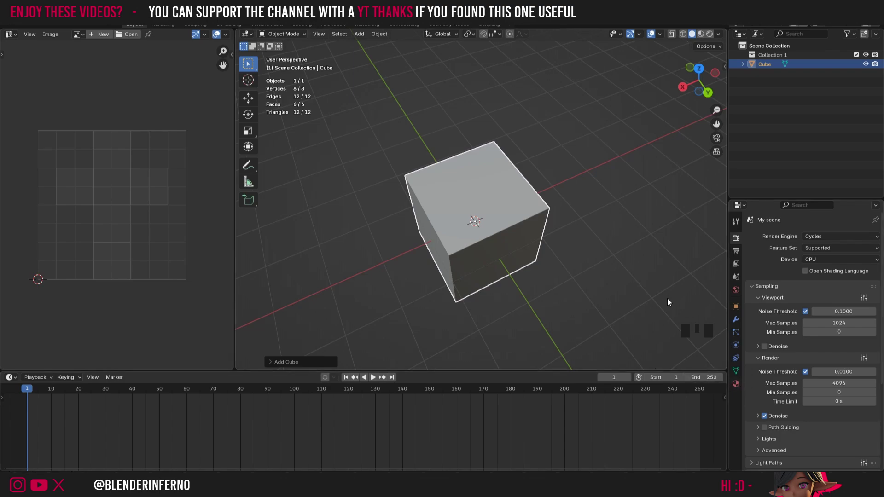
pyautogui.click(735, 384)
pyautogui.click(783, 277)
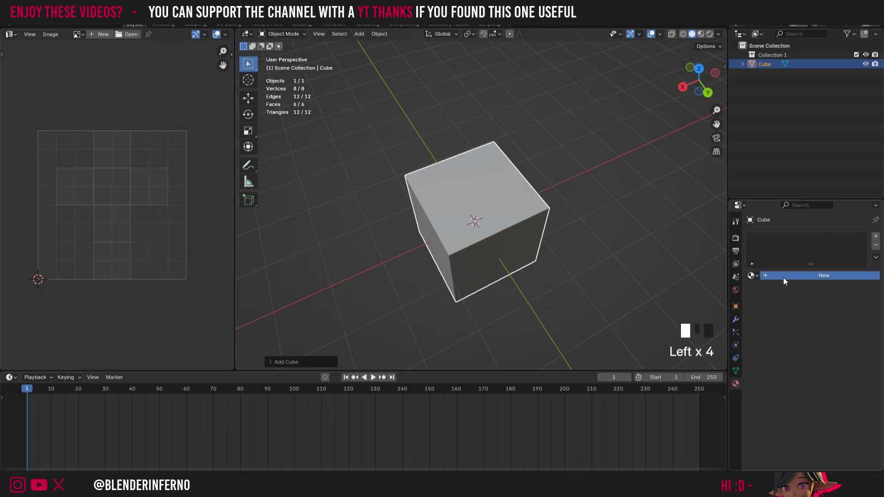
# Step: Link an Image Texture to the material's Base Color, using a new 1024 × 1024 px image with the UV Grid generated type
pyautogui.click(802, 333)
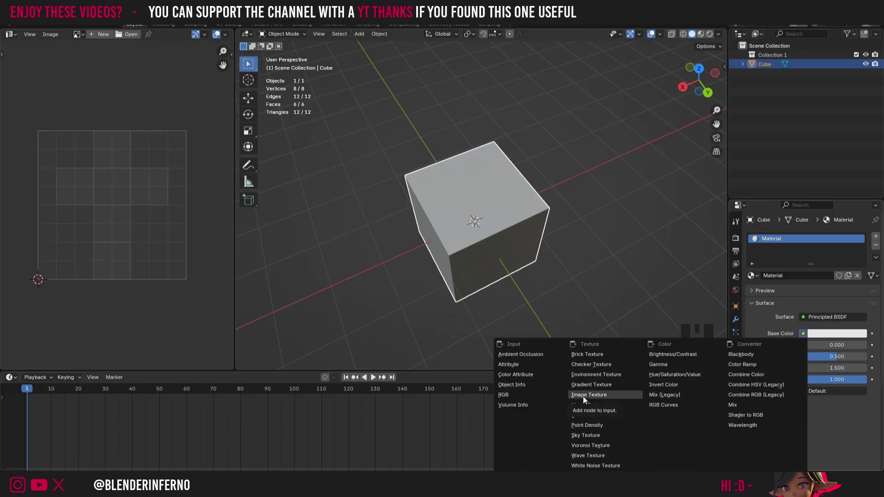
pyautogui.click(583, 395)
pyautogui.click(789, 343)
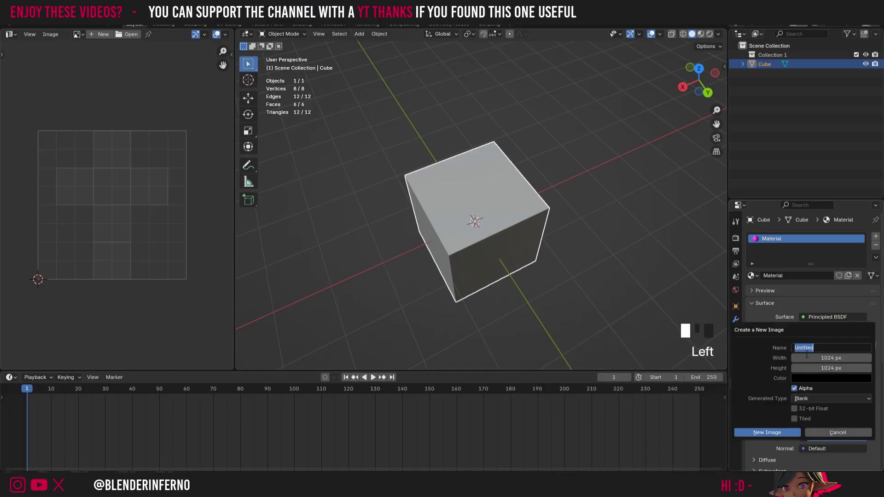
pyautogui.click(807, 403)
pyautogui.click(813, 398)
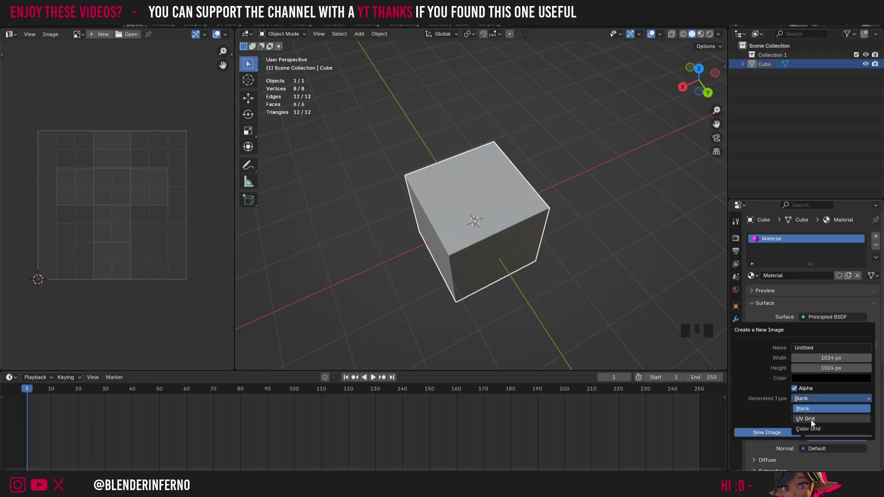
pyautogui.click(810, 418)
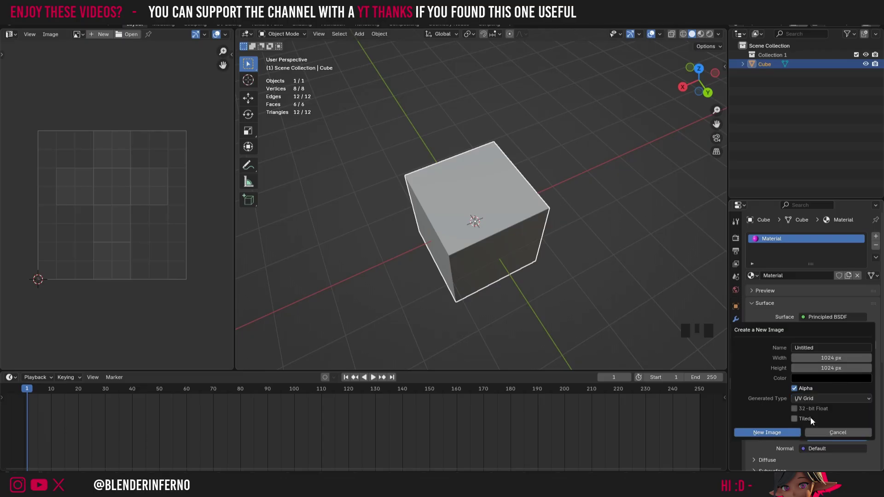
pyautogui.click(774, 433)
# Step: Check the viewport shading's object color setting and examine how the UV grid texture lies on the cube's faces
pyautogui.moveTo(698, 80)
pyautogui.mouseDown()
pyautogui.moveTo(689, 40)
pyautogui.moveTo(735, 46)
pyautogui.moveTo(736, 74)
pyautogui.mouseUp()
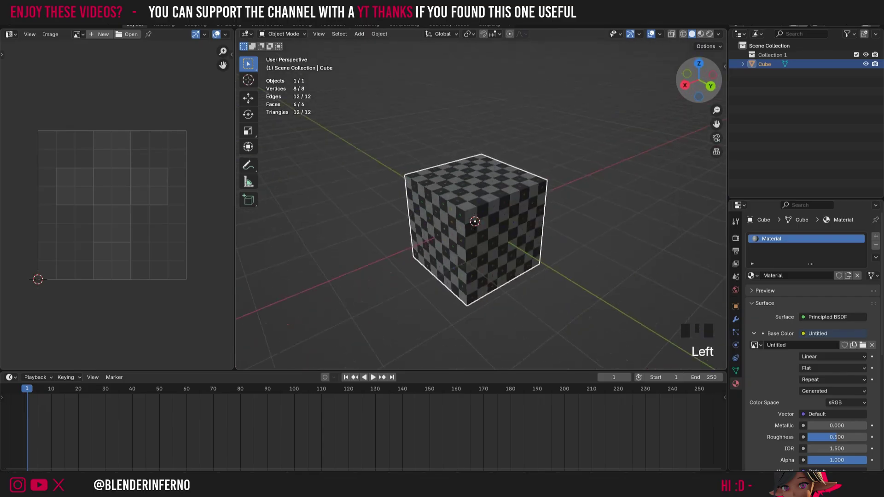
pyautogui.click(716, 34)
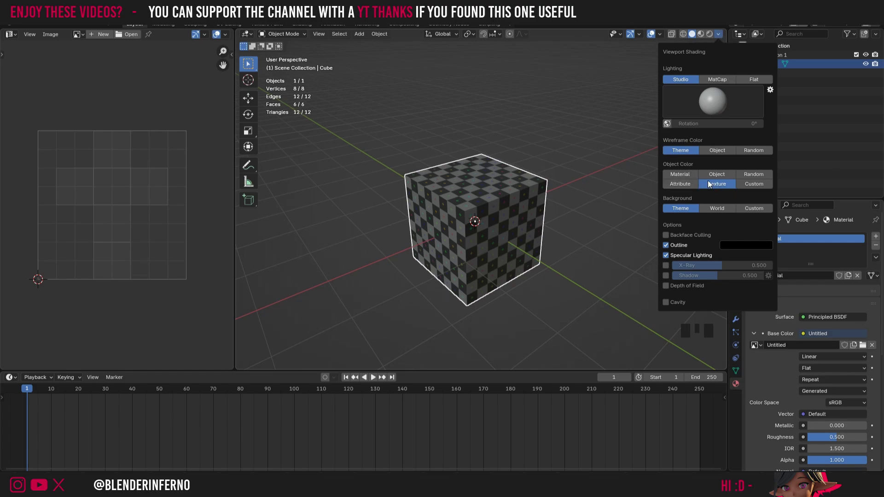
pyautogui.scroll(2, 529, 159)
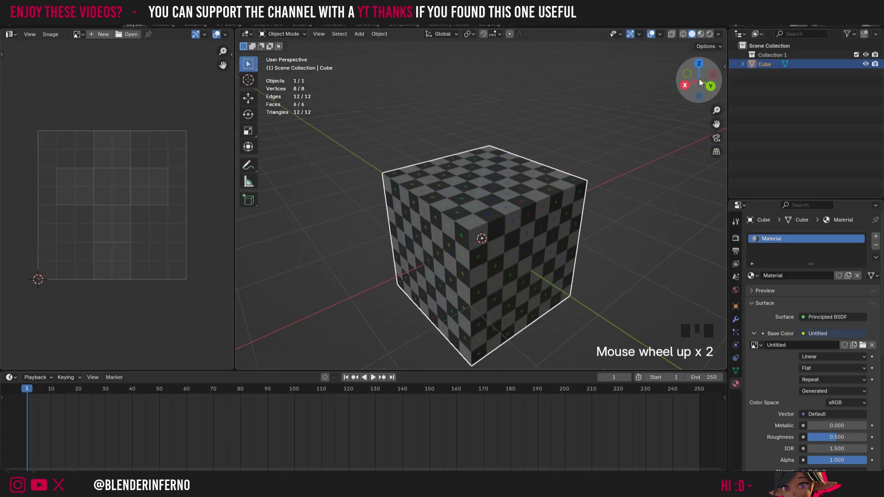
pyautogui.moveTo(698, 79); pyautogui.dragTo(759, 74)
pyautogui.moveTo(698, 80); pyautogui.dragTo(705, 7)
pyautogui.moveTo(713, 94); pyautogui.dragTo(706, 83)
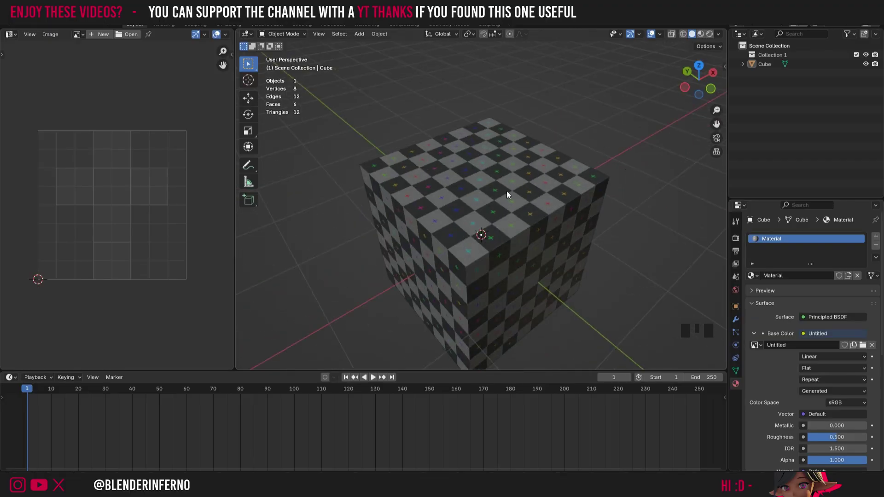
pyautogui.scroll(3, 514, 190)
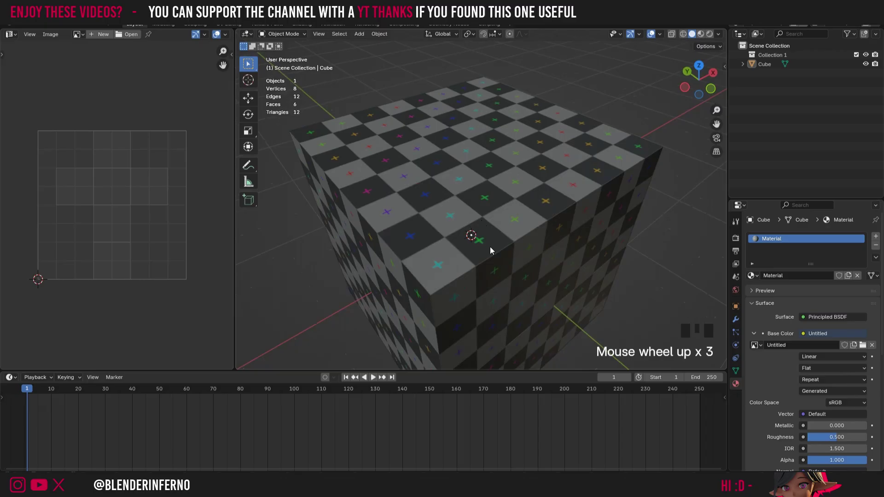
pyautogui.scroll(-2, 667, 138)
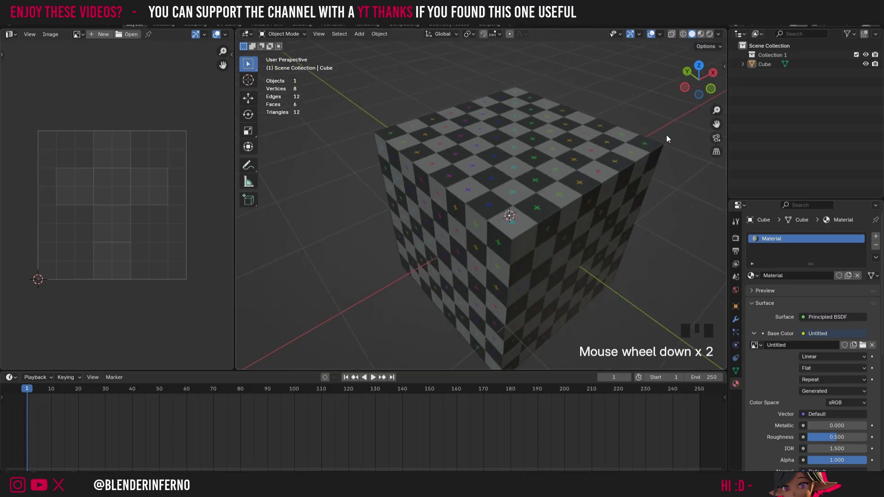
pyautogui.click(713, 73)
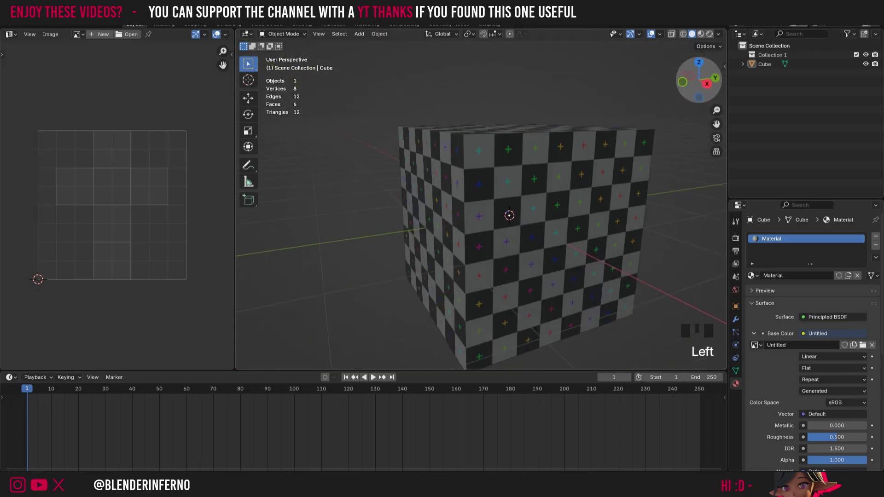
pyautogui.moveTo(704, 80); pyautogui.dragTo(877, 115)
pyautogui.moveTo(718, 101); pyautogui.dragTo(676, 63)
pyautogui.scroll(-2, 567, 247)
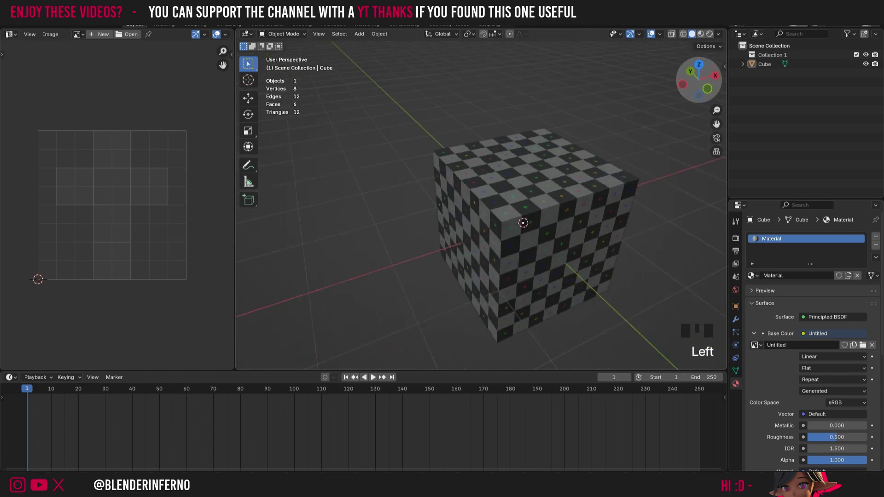
# Step: Put the cube in Edit Mode with all its geometry selected, and select all its UV faces in the UV Editor
pyautogui.click(542, 255)
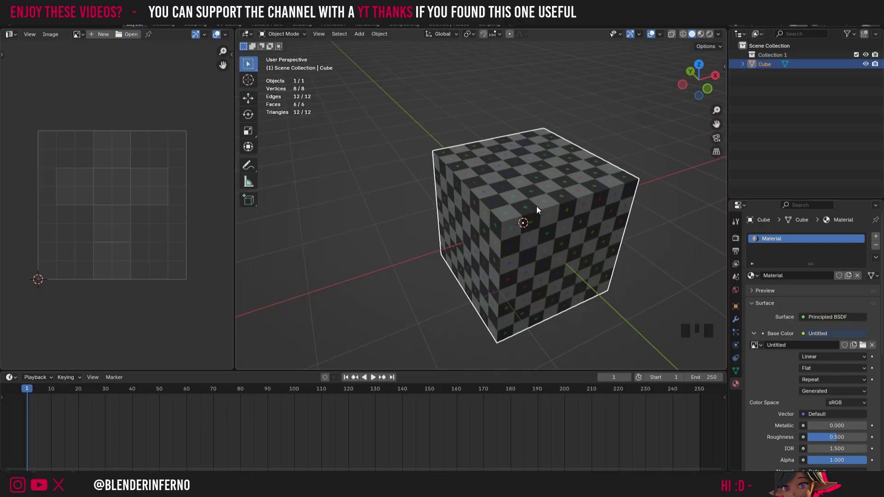
pyautogui.press('Tab')
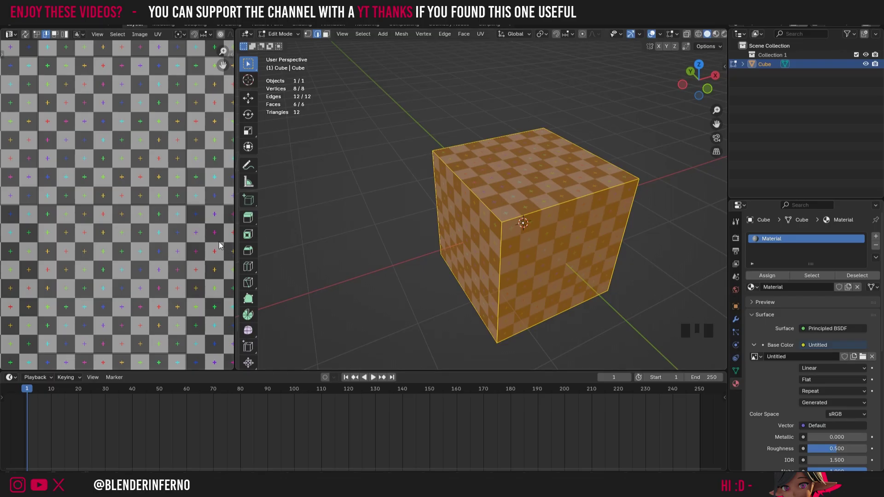
pyautogui.scroll(-4, 219, 241)
pyautogui.moveTo(222, 65); pyautogui.dragTo(169, 58)
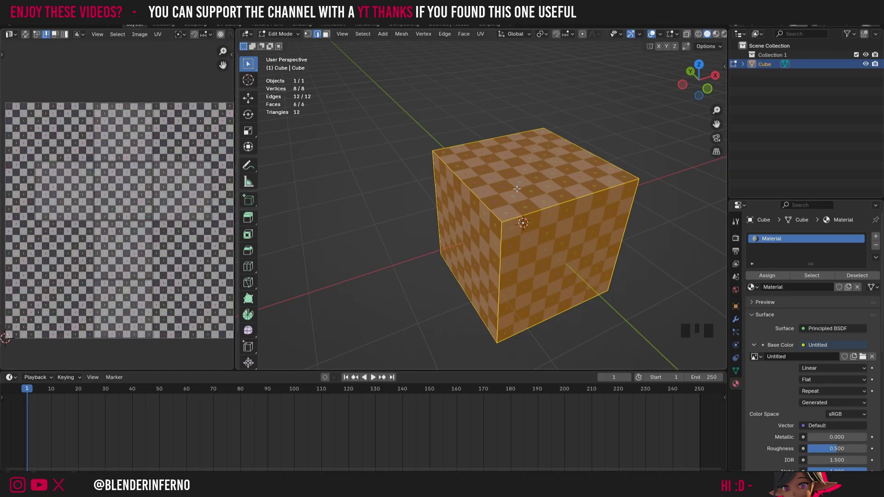
pyautogui.press('Tab')
pyautogui.press('Tab')
pyautogui.press('a')
pyautogui.press('a')
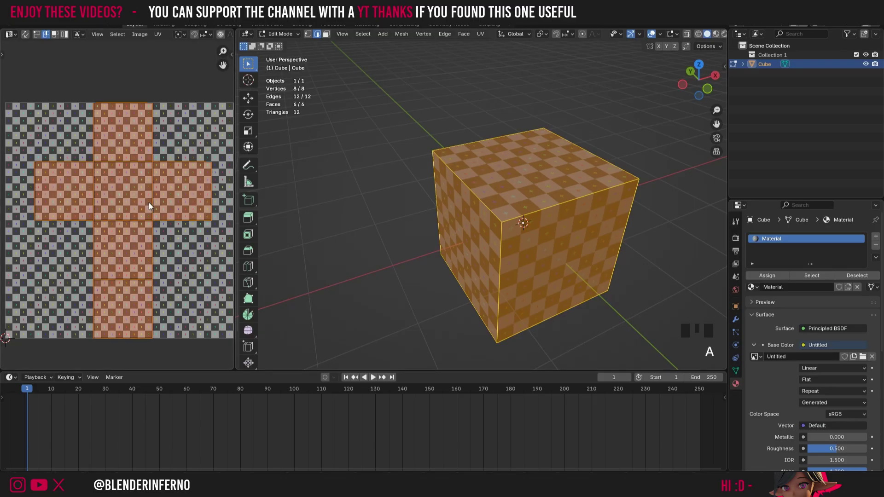
pyautogui.scroll(-2, 146, 169)
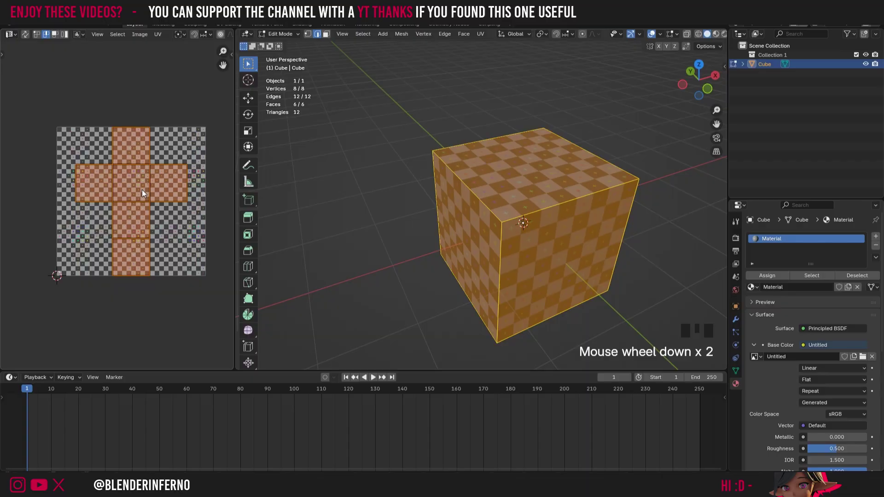
pyautogui.scroll(6, 142, 190)
pyautogui.scroll(-4, 137, 211)
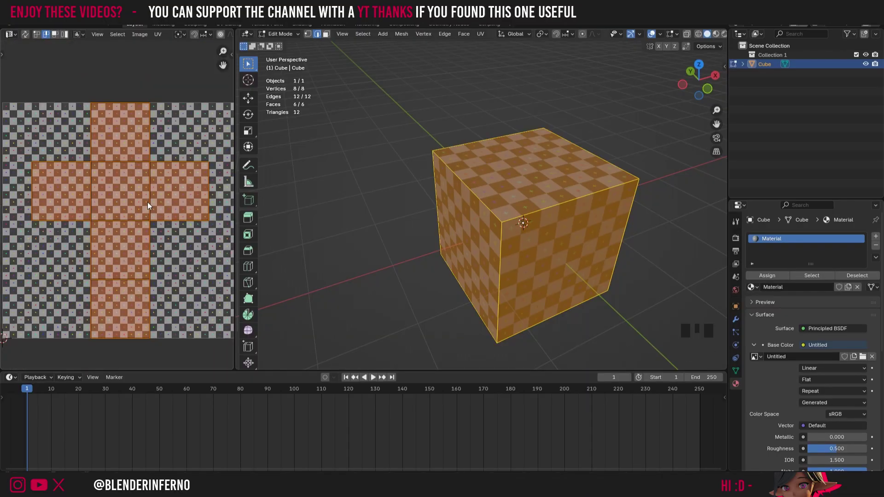
# Step: Widen the UV Editor and open its list of available images to check the Untitled grid image
pyautogui.moveTo(235, 60); pyautogui.dragTo(314, 63)
pyautogui.click(251, 34)
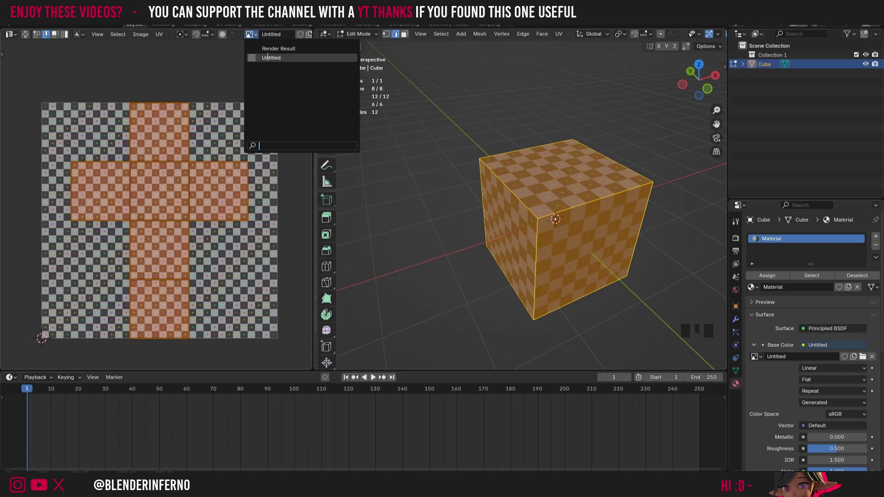
pyautogui.scroll(2, 221, 133)
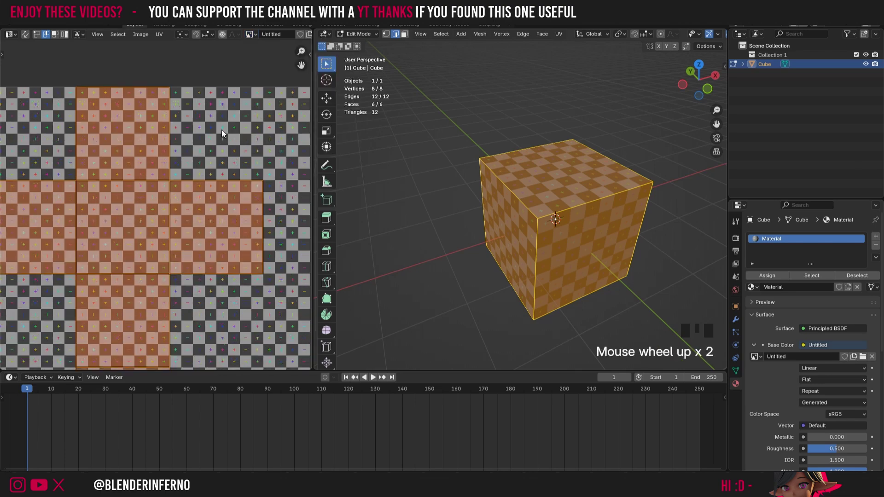
# Step: Select the whole cube, unwrap it with Project from View, and examine how the grid texture lies on its faces
pyautogui.scroll(-2, 156, 184)
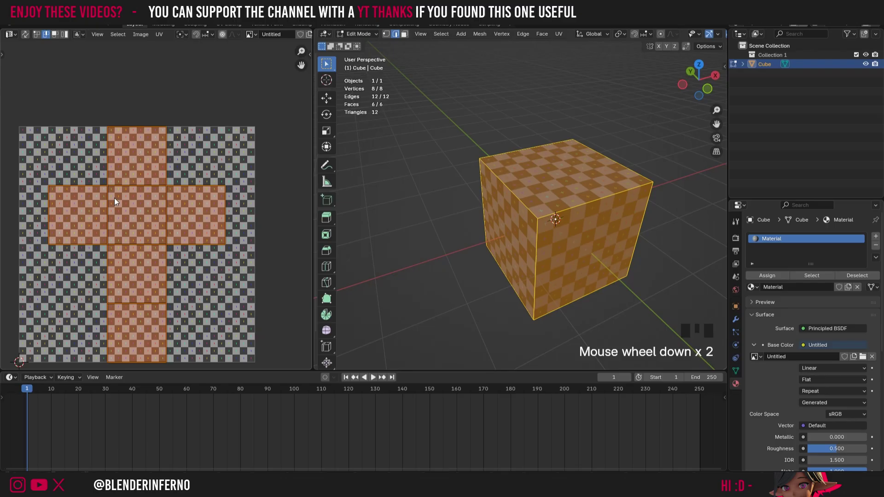
pyautogui.click(510, 247)
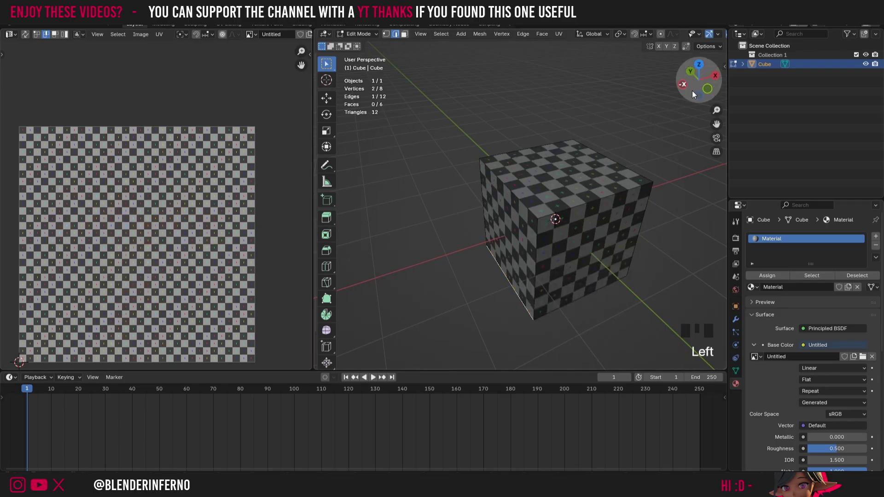
pyautogui.moveTo(703, 90); pyautogui.dragTo(748, 93)
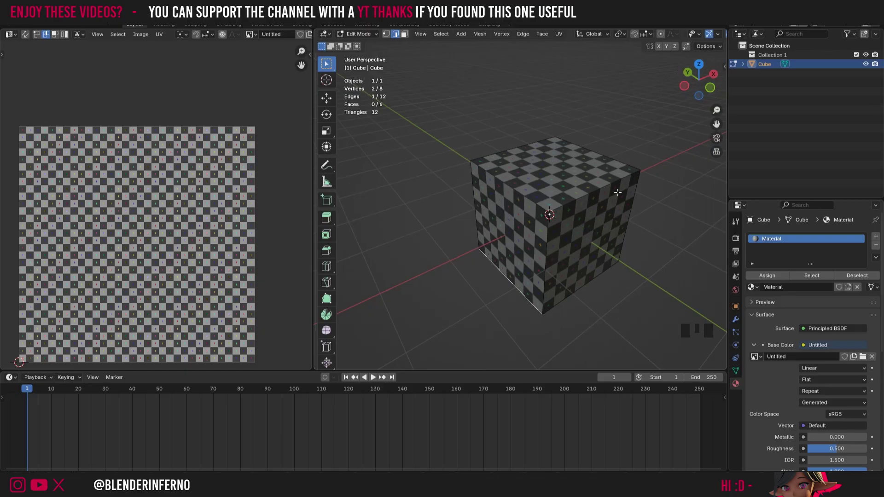
pyautogui.press('a')
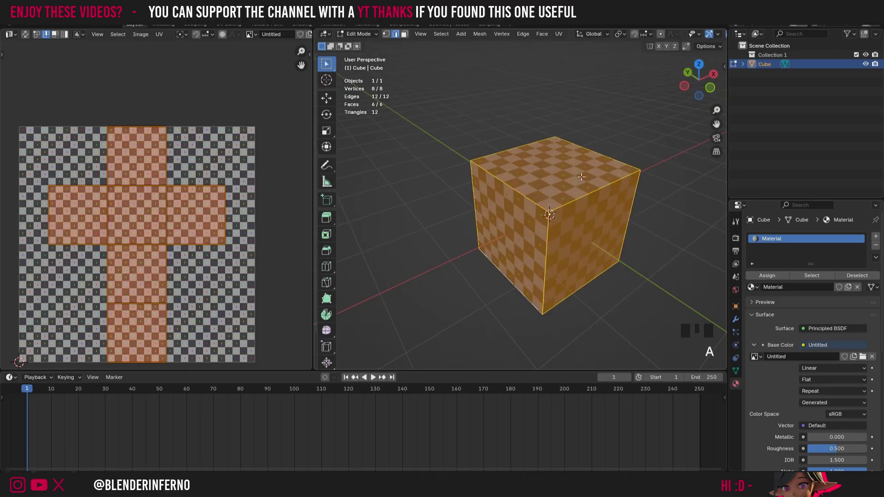
pyautogui.press('u')
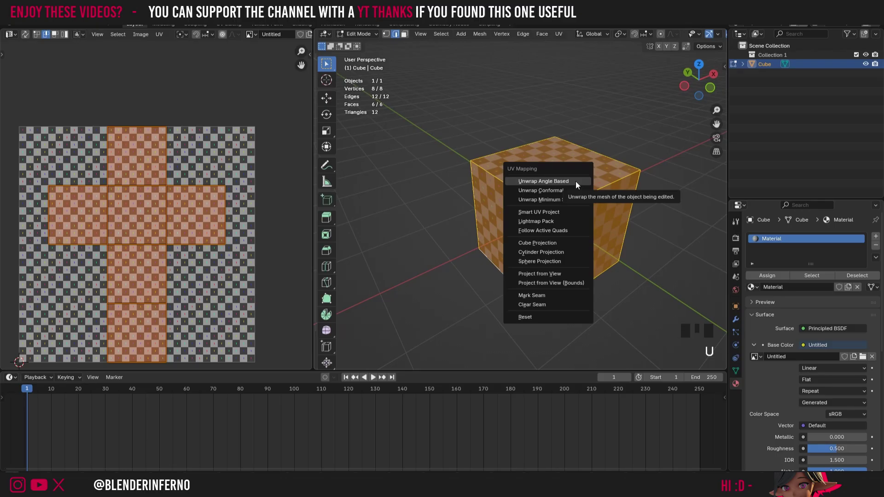
pyautogui.hotkey('ctrl', 'z')
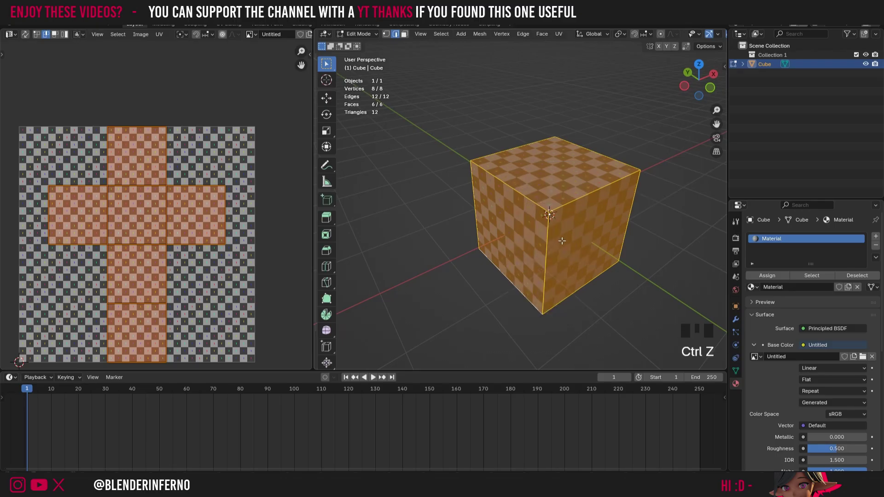
pyautogui.press('u')
pyautogui.click(547, 270)
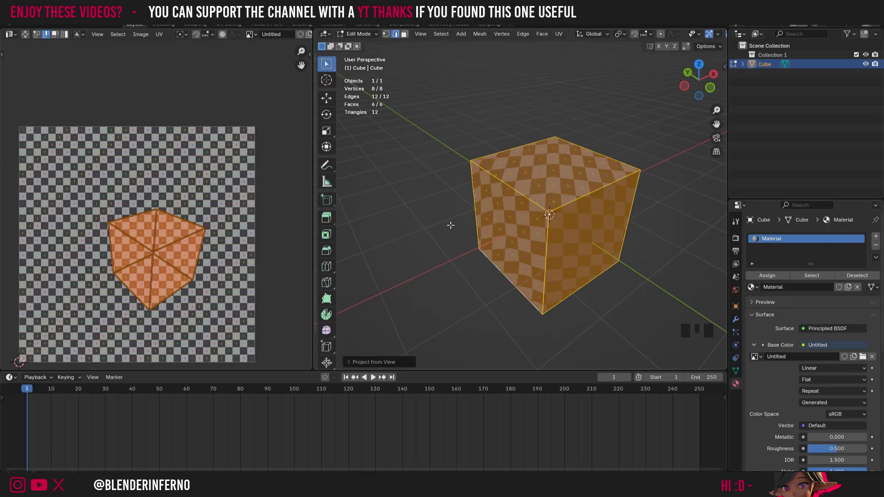
pyautogui.click(474, 210)
pyautogui.moveTo(695, 83)
pyautogui.mouseDown()
pyautogui.moveTo(801, 92)
pyautogui.moveTo(718, 88)
pyautogui.moveTo(621, 62)
pyautogui.moveTo(612, 85)
pyautogui.moveTo(598, 64)
pyautogui.moveTo(603, 92)
pyautogui.moveTo(704, 79)
pyautogui.mouseUp()
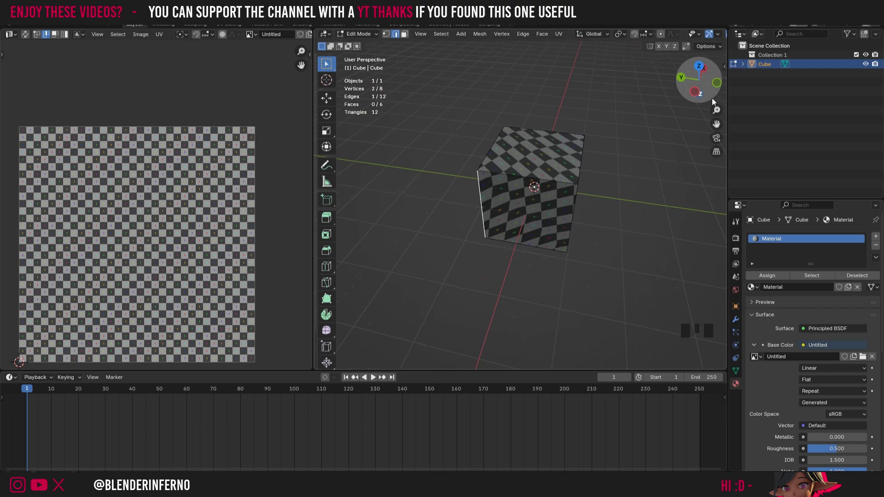
# Step: Annotate a seam pattern above the cube in the viewport as four upright lines joined along a common base line
pyautogui.click(326, 165)
pyautogui.moveTo(401, 60)
pyautogui.mouseDown()
pyautogui.moveTo(402, 94)
pyautogui.moveTo(445, 92)
pyautogui.moveTo(446, 50)
pyautogui.mouseUp()
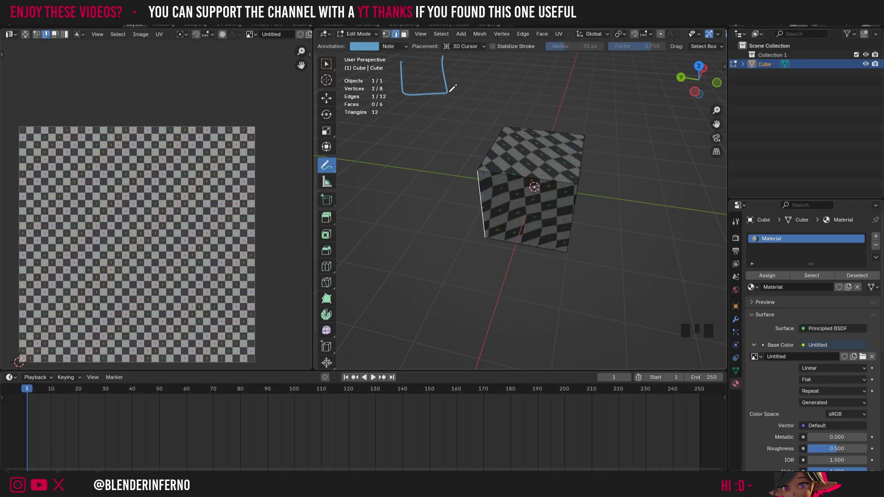
pyautogui.moveTo(448, 91)
pyautogui.mouseDown()
pyautogui.moveTo(483, 89)
pyautogui.moveTo(486, 48)
pyautogui.mouseUp()
pyautogui.moveTo(487, 88)
pyautogui.mouseDown()
pyautogui.moveTo(514, 83)
pyautogui.moveTo(523, 46)
pyautogui.mouseUp()
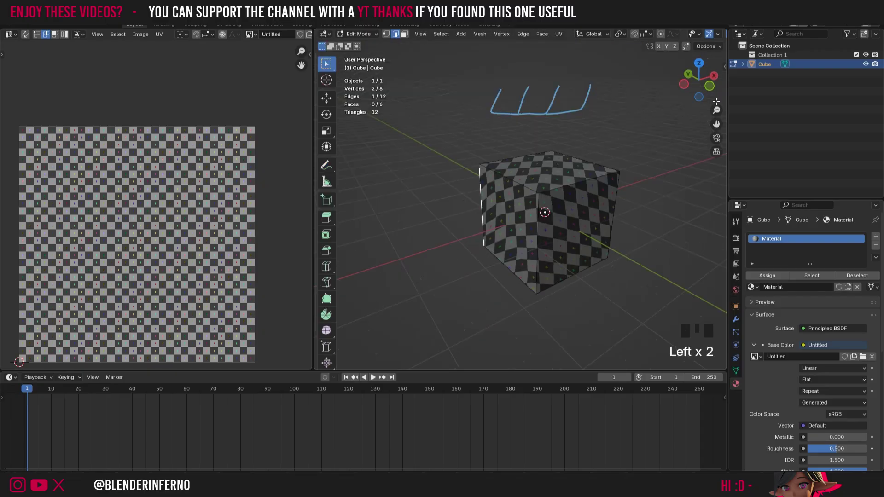
# Step: Select one side face of the cube in face mode to view its UV shape, and return to edge selection mode
pyautogui.moveTo(701, 85); pyautogui.dragTo(727, 98)
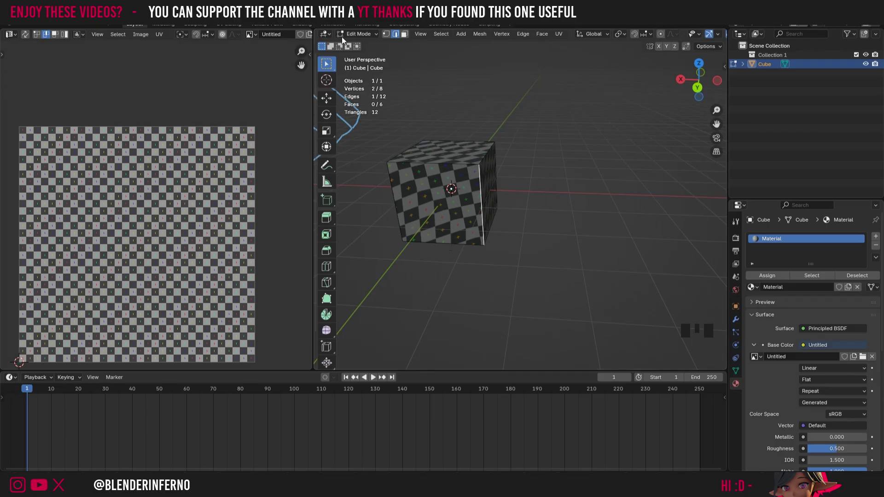
pyautogui.click(405, 34)
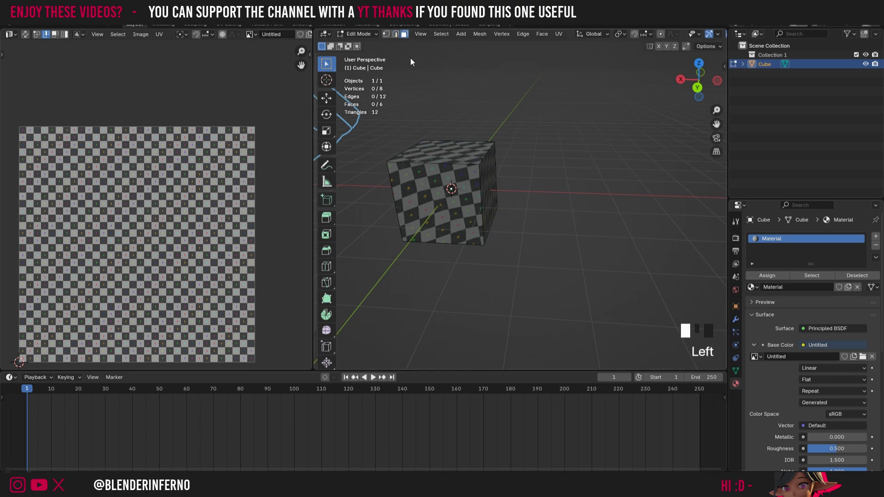
pyautogui.click(434, 154)
pyautogui.click(478, 182)
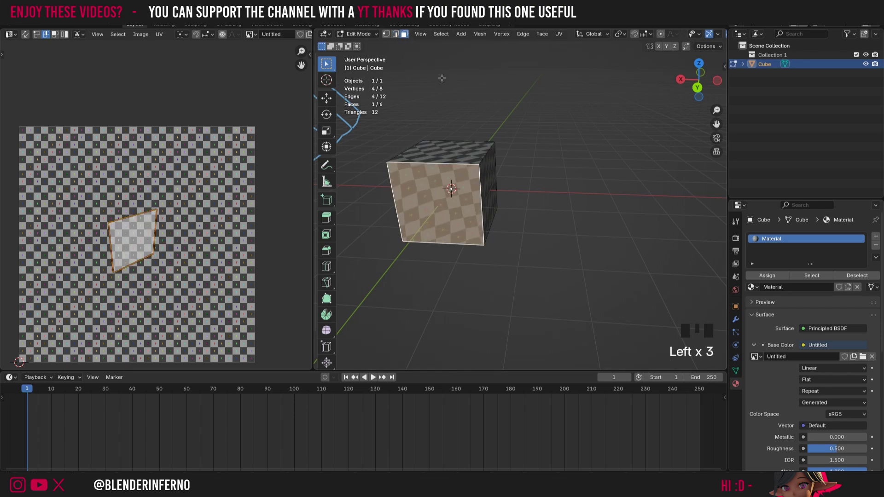
pyautogui.click(395, 34)
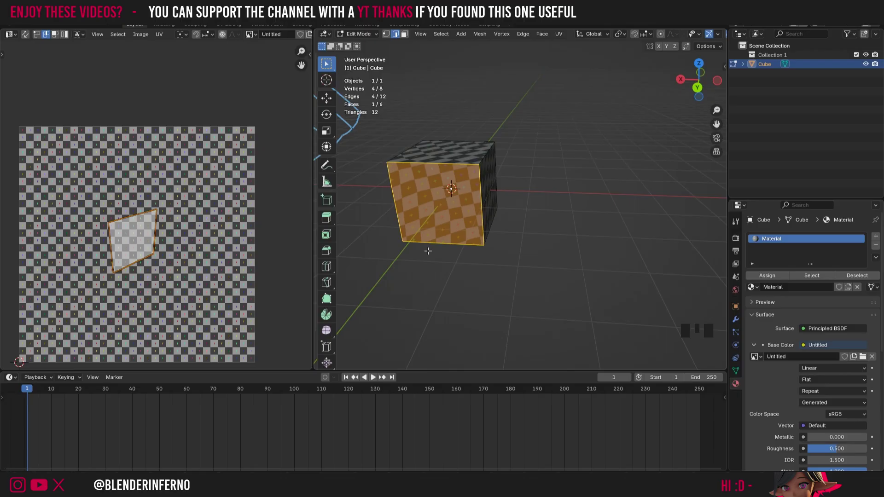
# Step: Select the cube's four vertical edges together with three of its bottom edges
pyautogui.click(447, 242)
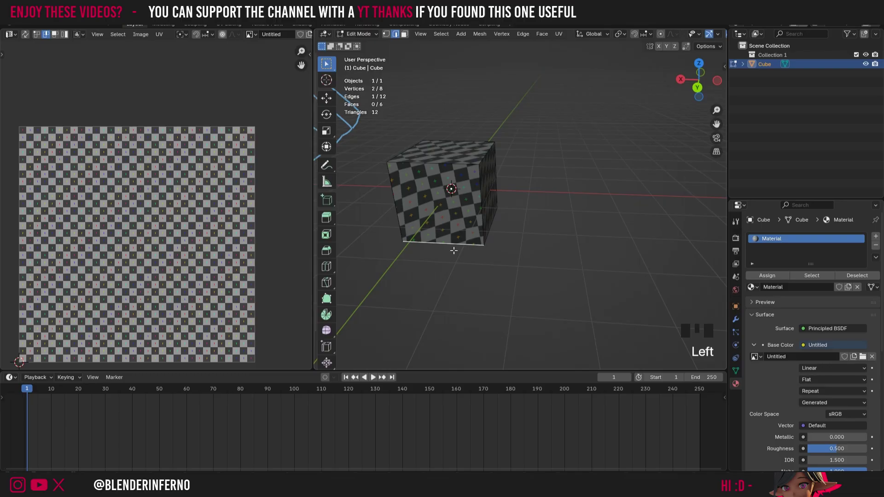
pyautogui.moveTo(623, 118); pyautogui.dragTo(526, 127)
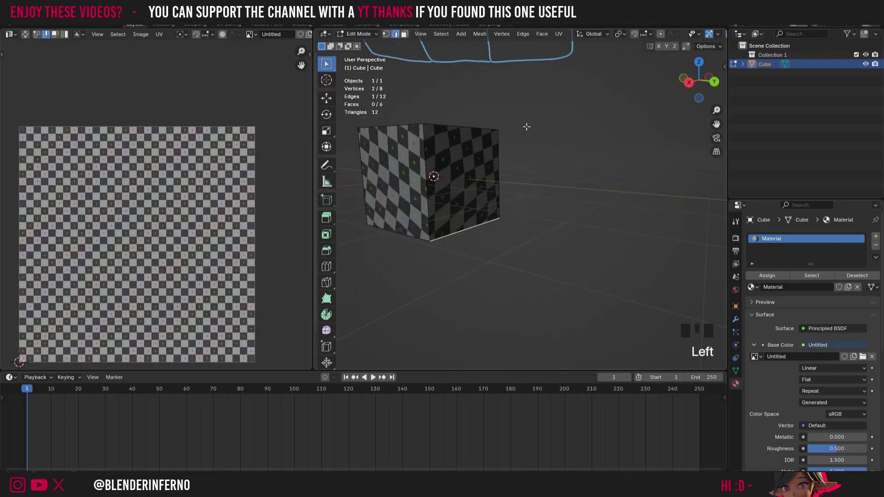
pyautogui.keyDown('shift'); pyautogui.click(426, 182); pyautogui.keyUp('shift')
pyautogui.keyDown('shift'); pyautogui.click(496, 161); pyautogui.keyUp('shift')
pyautogui.moveTo(699, 78)
pyautogui.mouseDown()
pyautogui.moveTo(706, 99)
pyautogui.moveTo(704, 85)
pyautogui.mouseUp()
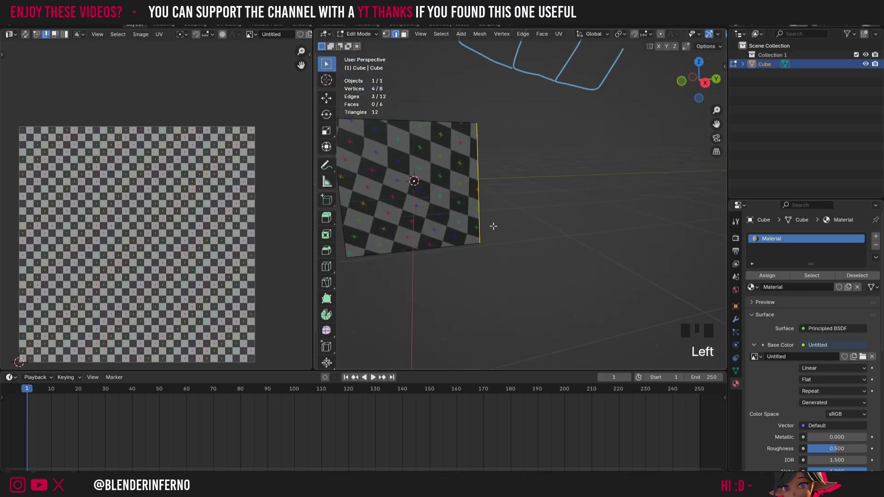
pyautogui.keyDown('shift'); pyautogui.click(441, 248); pyautogui.keyUp('shift')
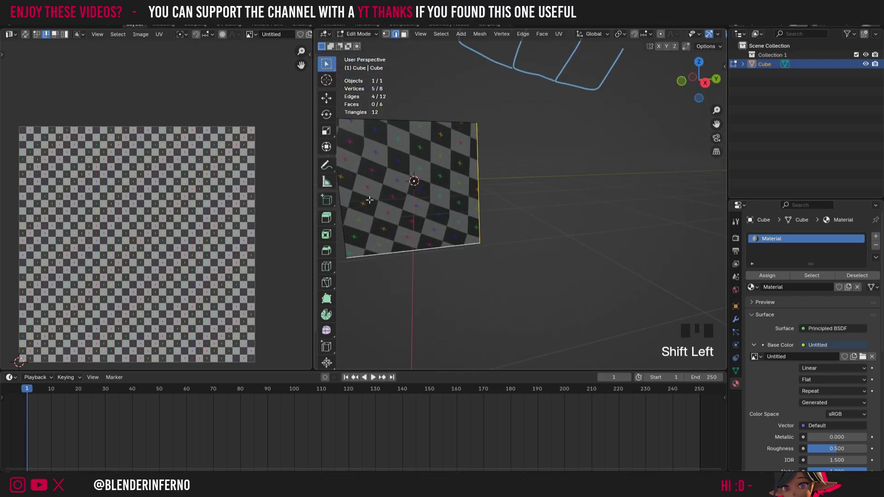
pyautogui.keyDown('shift'); pyautogui.click(344, 196); pyautogui.keyUp('shift')
pyautogui.scroll(-1, 672, 149)
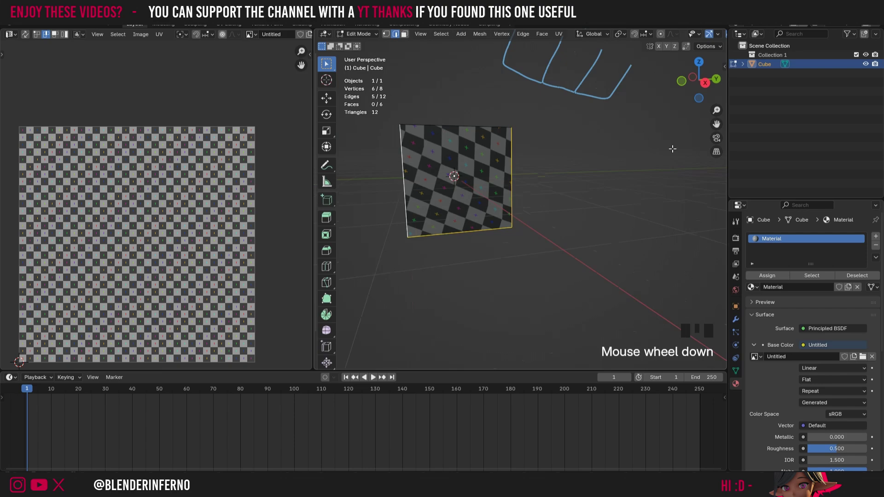
pyautogui.moveTo(699, 80)
pyautogui.mouseDown()
pyautogui.moveTo(689, 80)
pyautogui.moveTo(705, 74)
pyautogui.moveTo(703, 81)
pyautogui.mouseUp()
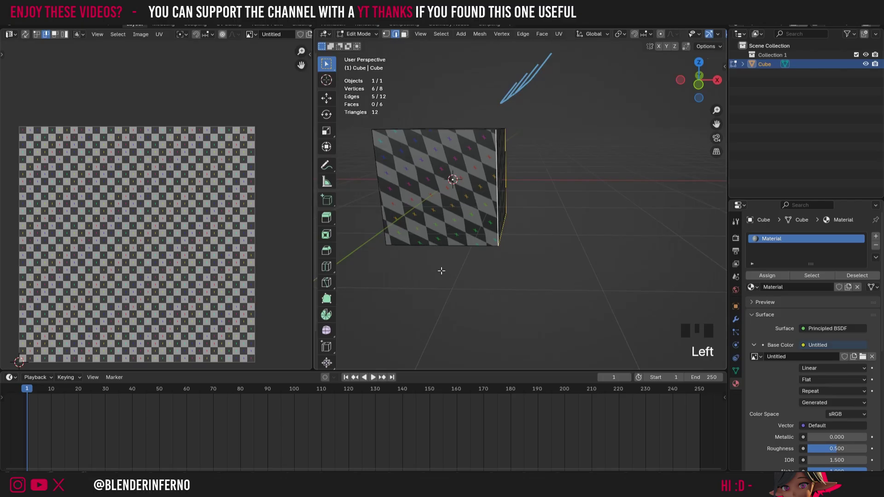
pyautogui.keyDown('shift'); pyautogui.click(429, 245); pyautogui.keyUp('shift')
pyautogui.keyDown('shift'); pyautogui.click(378, 174); pyautogui.keyUp('shift')
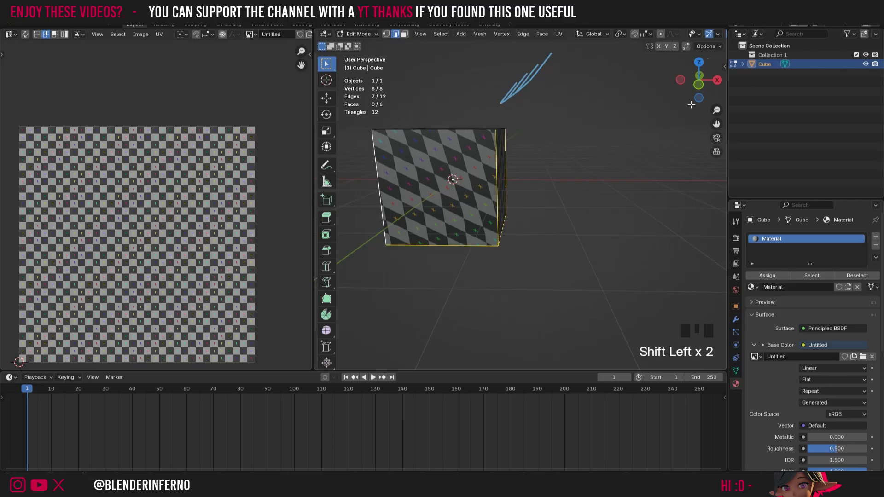
pyautogui.moveTo(692, 105); pyautogui.dragTo(686, 88)
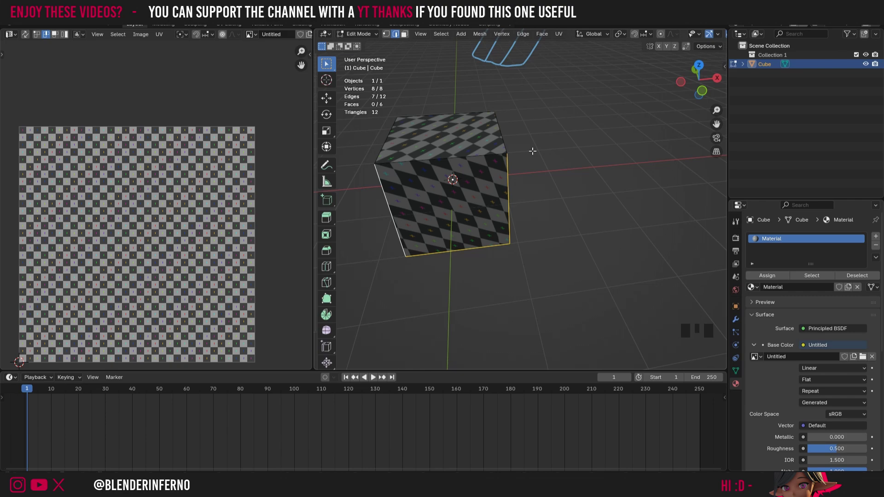
# Step: Mark the selected edges as seams and check the seam lines around the cube
pyautogui.hotkey('ctrl', 'e')
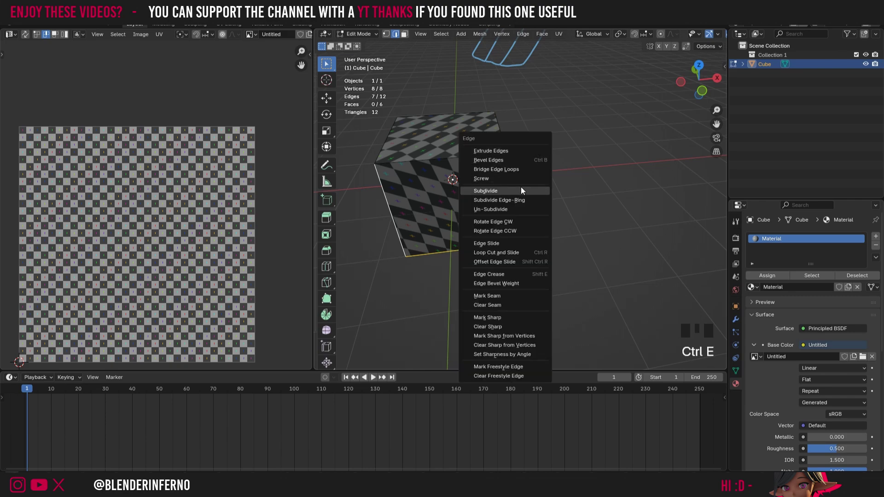
pyautogui.click(502, 295)
pyautogui.moveTo(552, 258); pyautogui.dragTo(617, 276, button='middle')
pyautogui.moveTo(391, 71); pyautogui.dragTo(543, 67, button='middle')
pyautogui.click(456, 266)
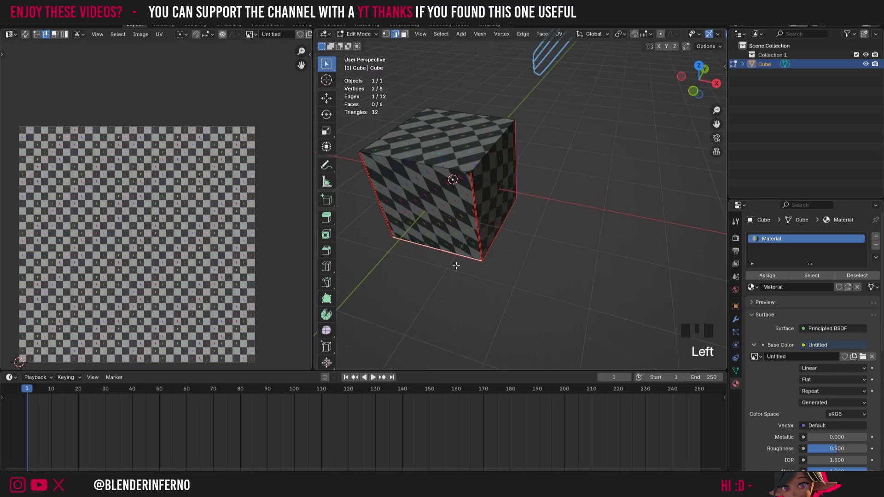
# Step: Select all of the cube's geometry and unwrap it with the Angle Based method
pyautogui.press('a')
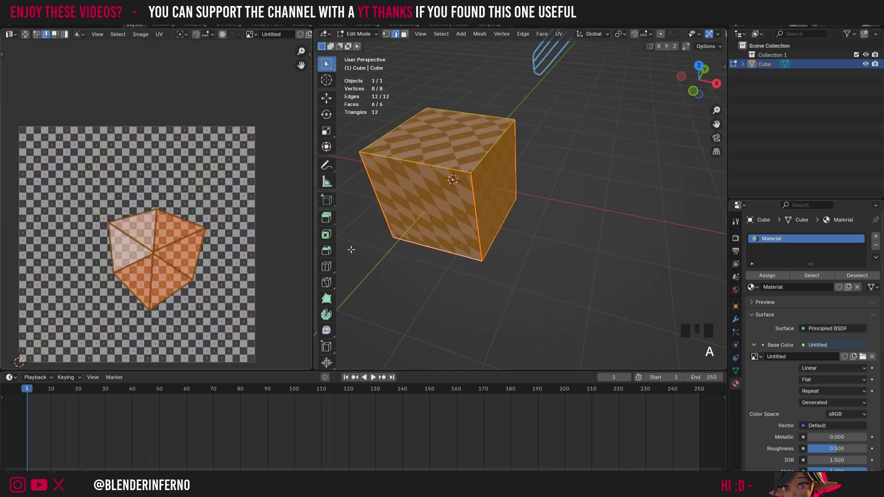
pyautogui.moveTo(693, 85); pyautogui.dragTo(800, 51)
pyautogui.moveTo(667, 92); pyautogui.dragTo(547, 219)
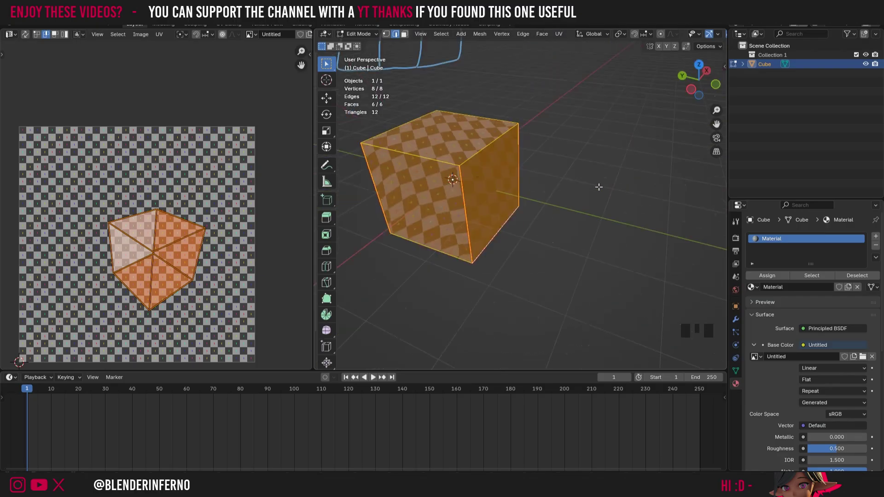
pyautogui.press('a')
pyautogui.press('u')
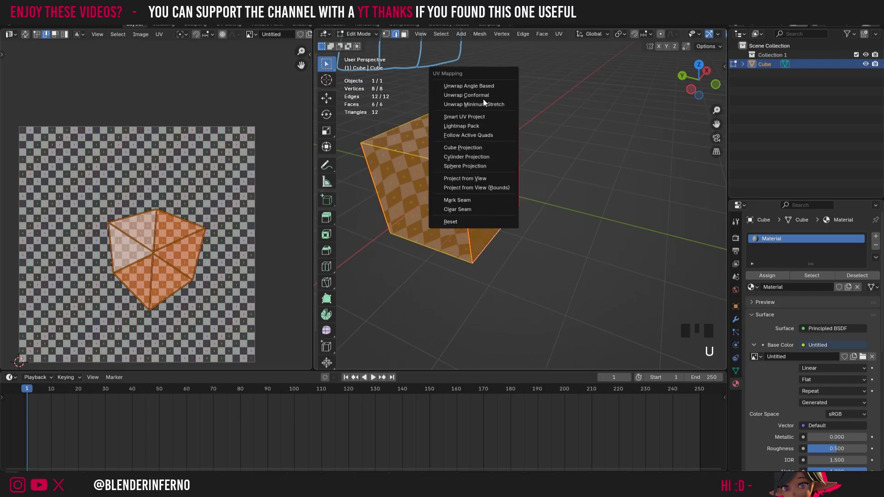
pyautogui.click(474, 86)
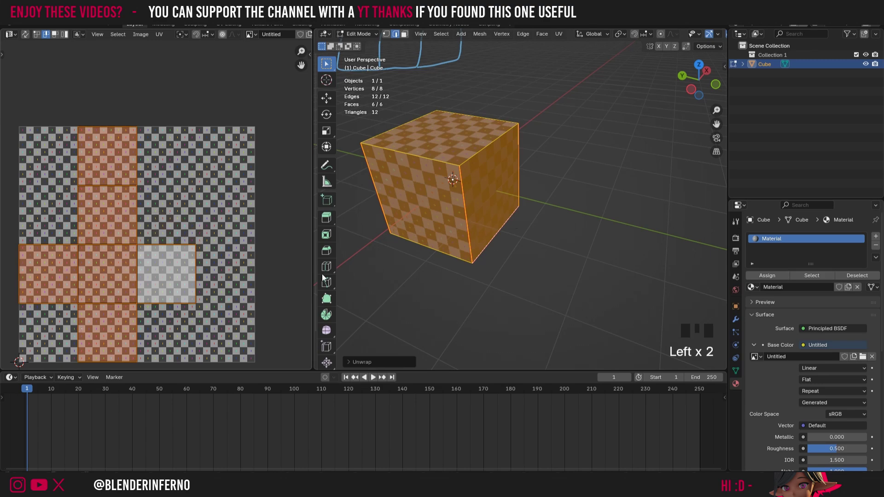
# Step: Switch the cube to Object Mode and examine the grid texture on its faces
pyautogui.press('Tab')
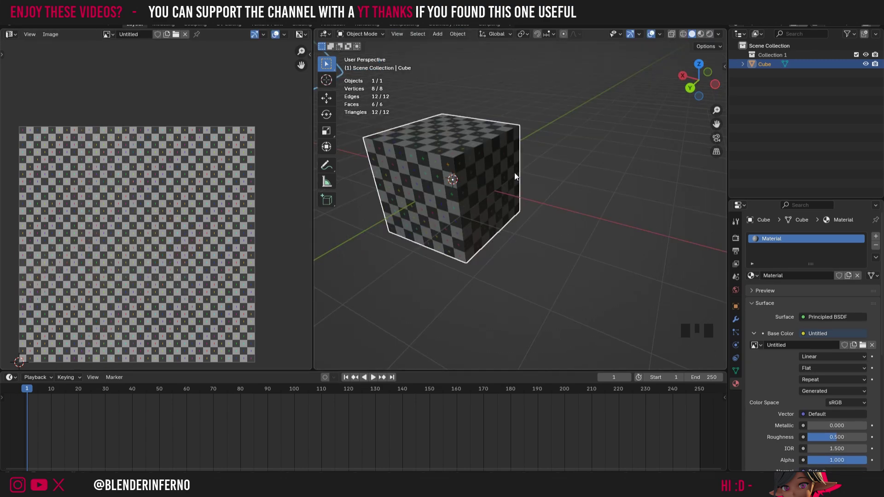
pyautogui.scroll(-2, 455, 229)
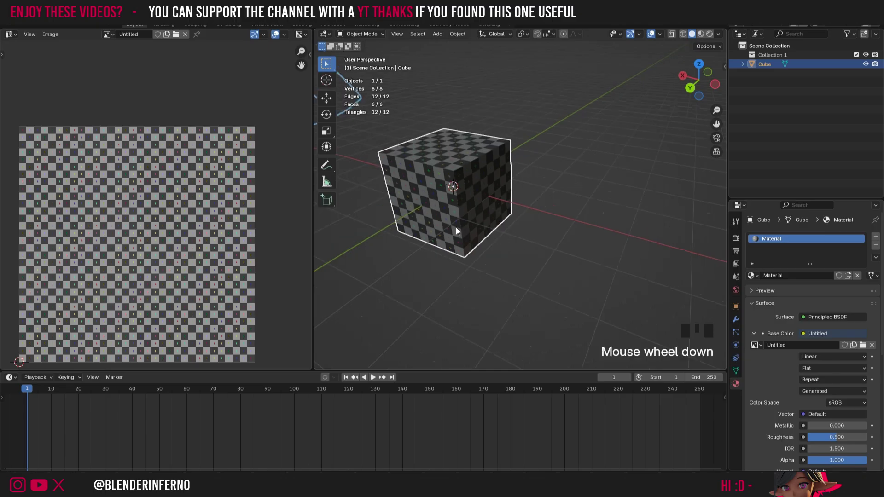
pyautogui.click(362, 35)
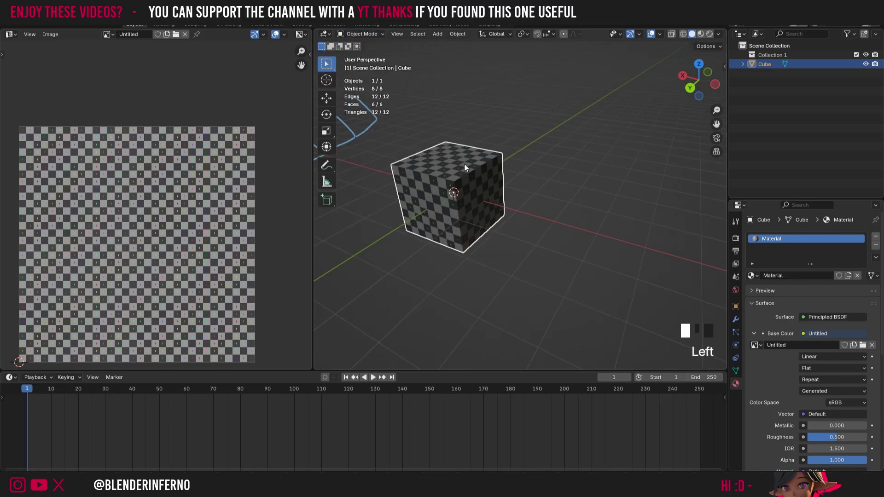
# Step: Scale the cube along the global X axis to nearly four times its length and examine the texture on it
pyautogui.press('s')
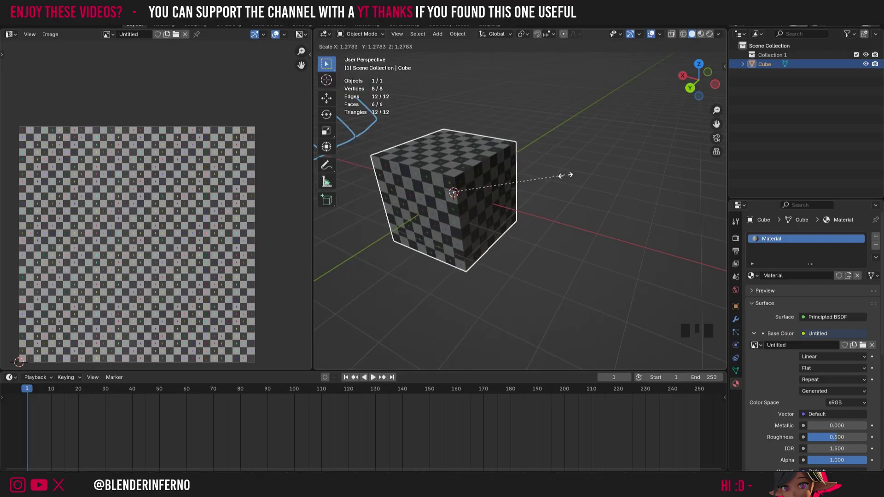
pyautogui.press('x')
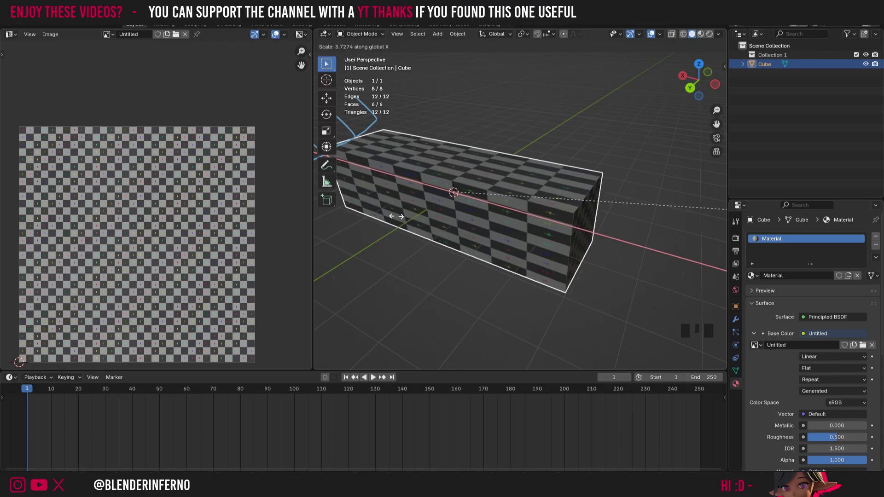
pyautogui.click(398, 216)
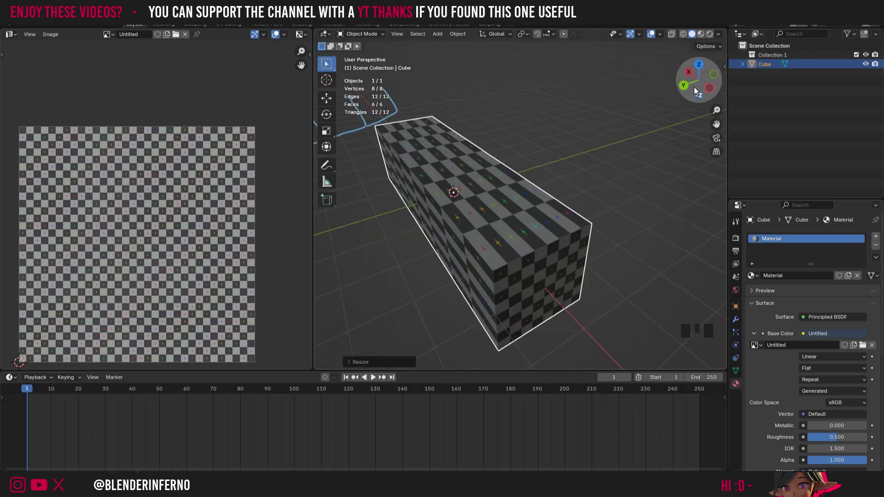
pyautogui.moveTo(694, 87); pyautogui.dragTo(727, 89)
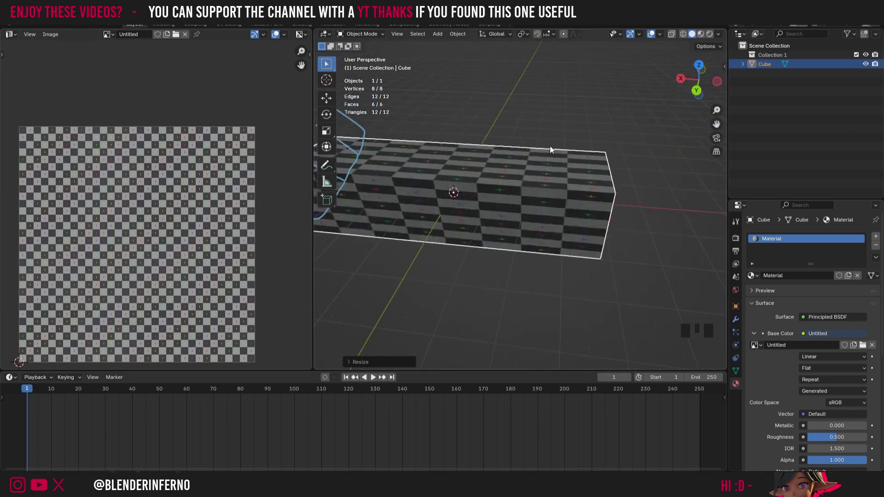
# Step: Select the stretched cube's entire mesh in Edit Mode and unwrap it with the Angle Based method
pyautogui.scroll(-3, 508, 150)
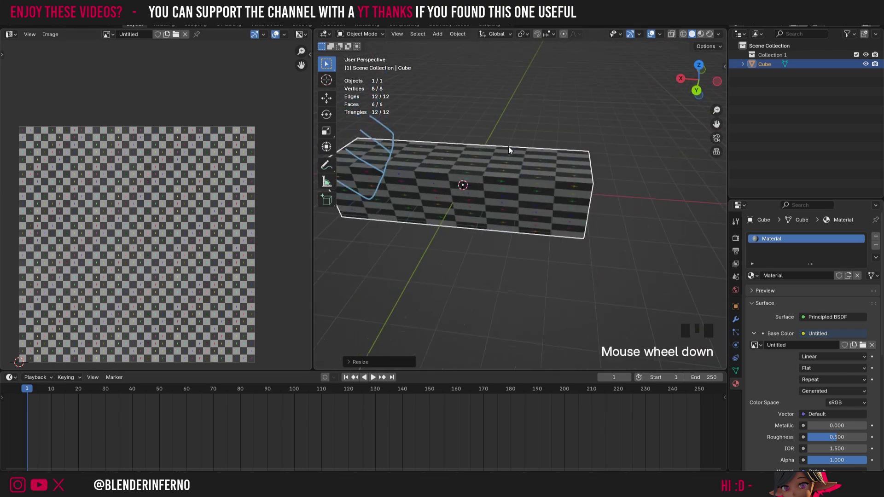
pyautogui.moveTo(697, 79); pyautogui.dragTo(707, 82)
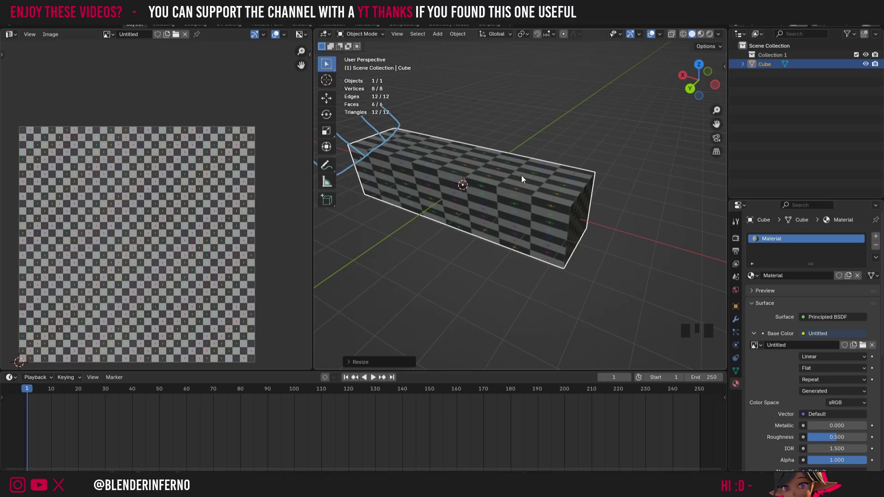
pyautogui.press('Tab')
pyautogui.press('a')
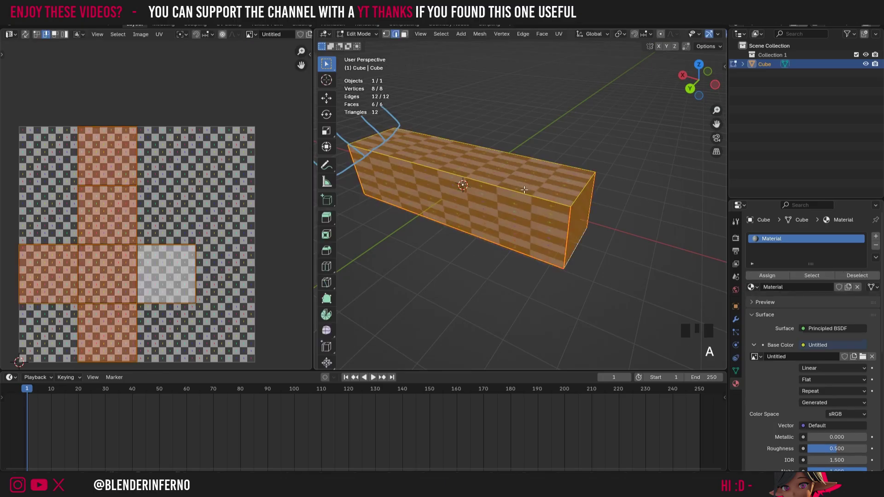
pyautogui.press('u')
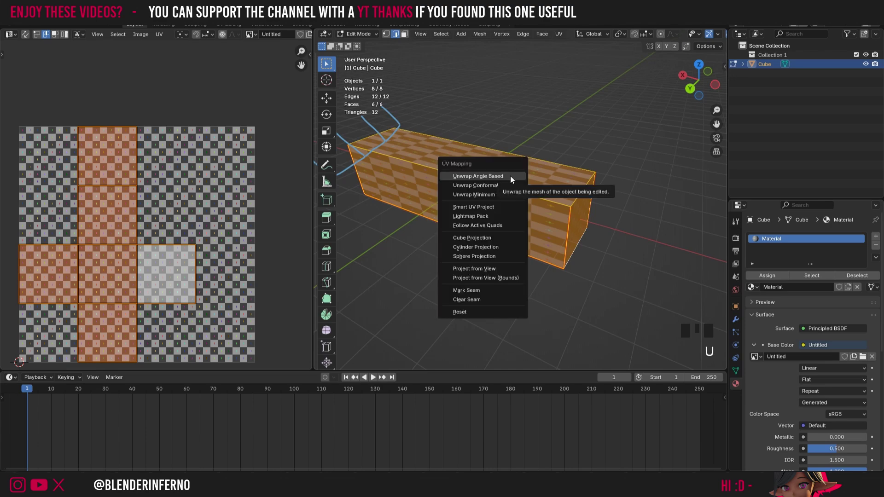
pyautogui.click(510, 176)
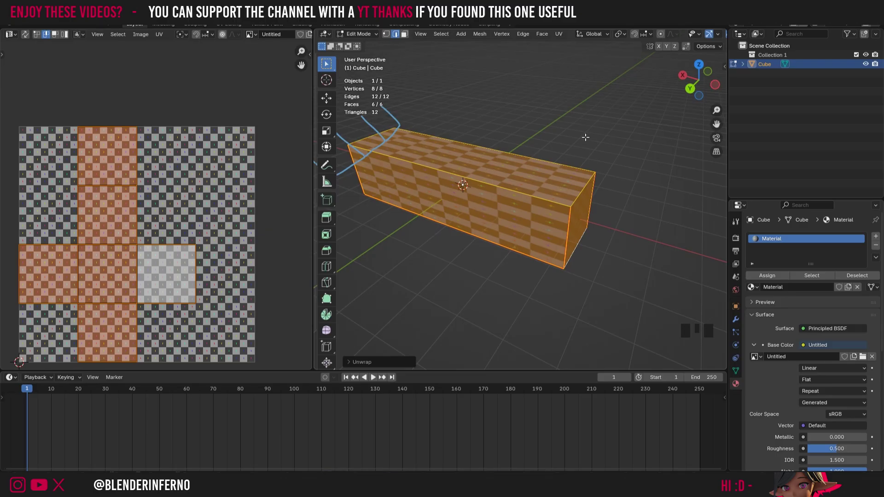
pyautogui.moveTo(696, 75); pyautogui.dragTo(669, 83)
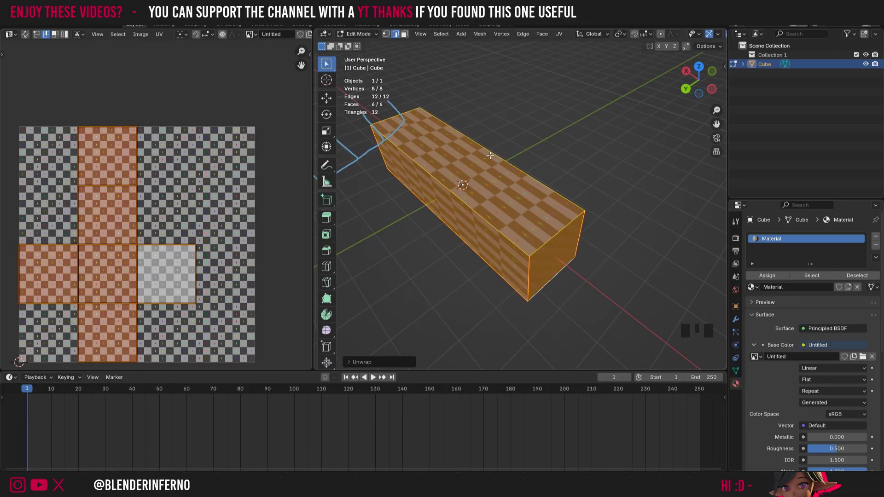
# Step: Return the stretched cube to Object Mode and apply its scale
pyautogui.press('Tab')
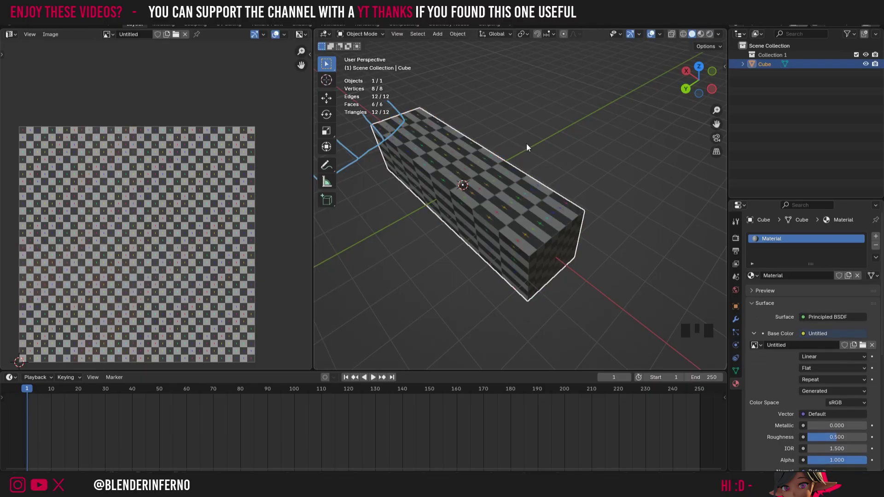
pyautogui.hotkey('ctrl', 'a')
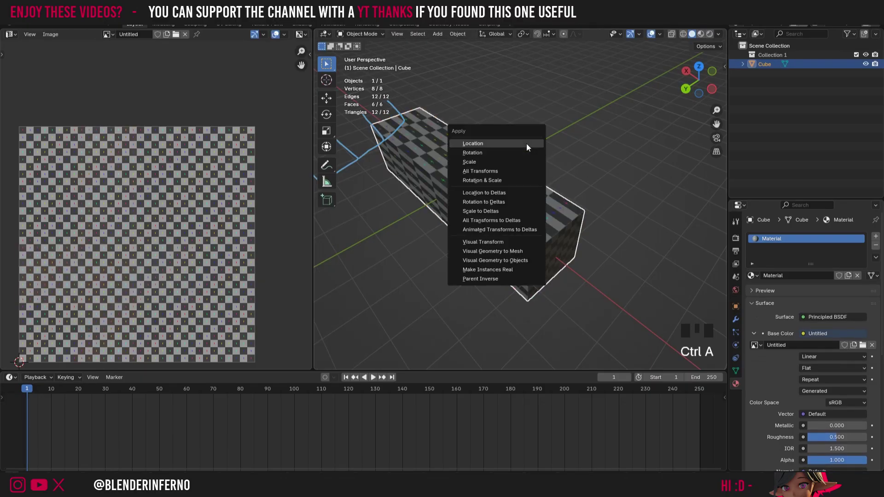
pyautogui.click(490, 161)
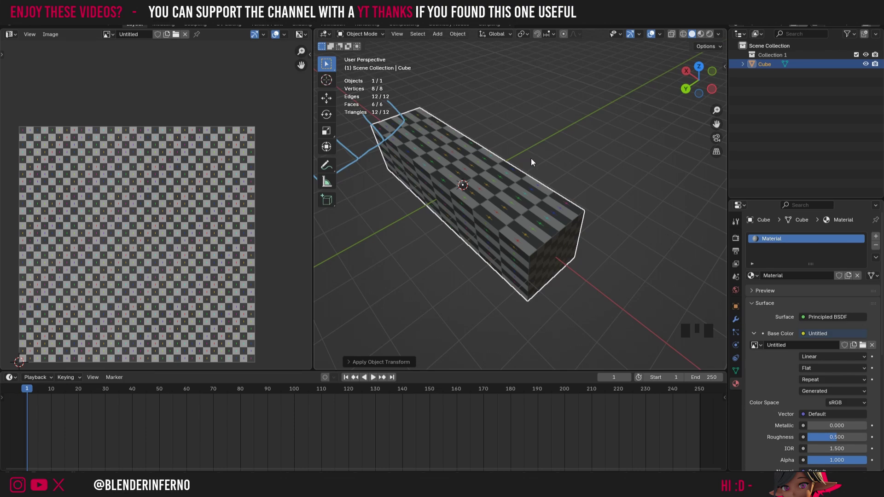
# Step: Unwrap all of the block's geometry again in Edit Mode with the Angle Based method
pyautogui.press('Tab')
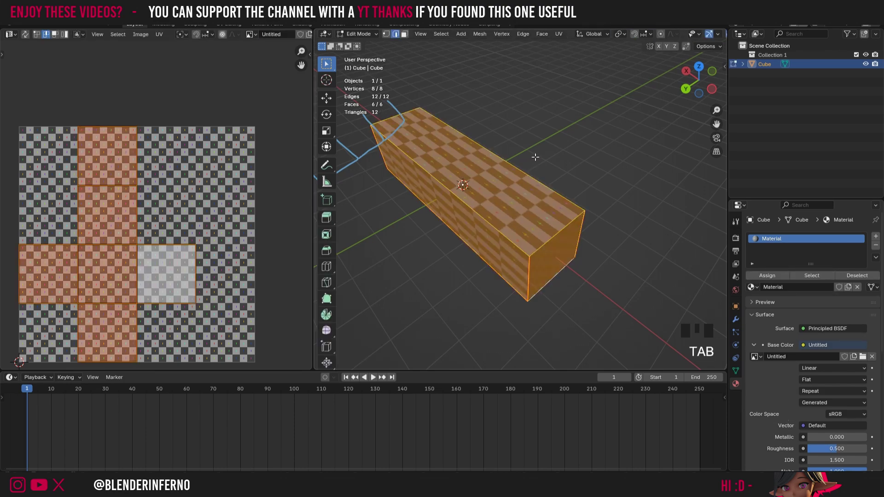
pyautogui.press('a')
pyautogui.press('u')
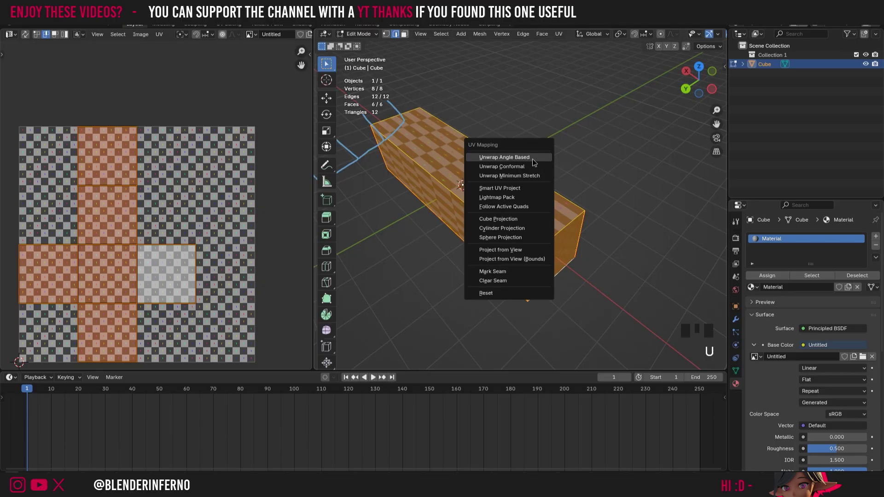
pyautogui.click(532, 159)
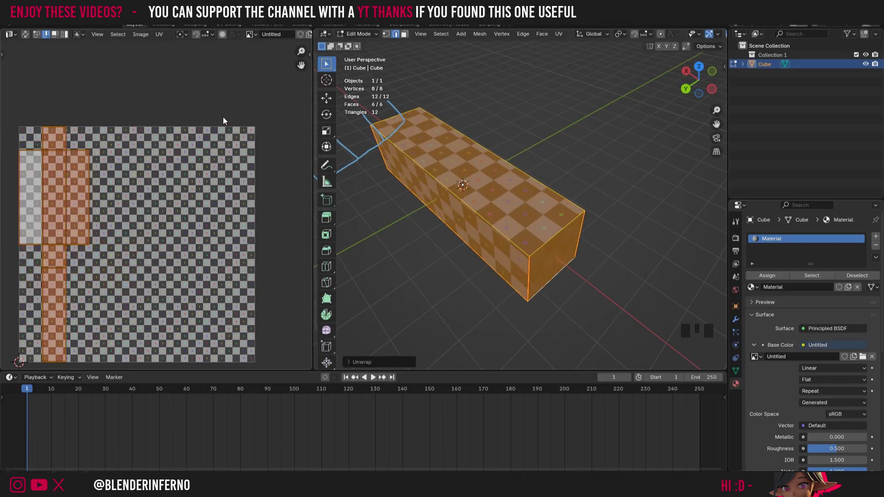
# Step: Examine the grid texture on the block's sides and end faces in Edit Mode and Object Mode
pyautogui.click(632, 97)
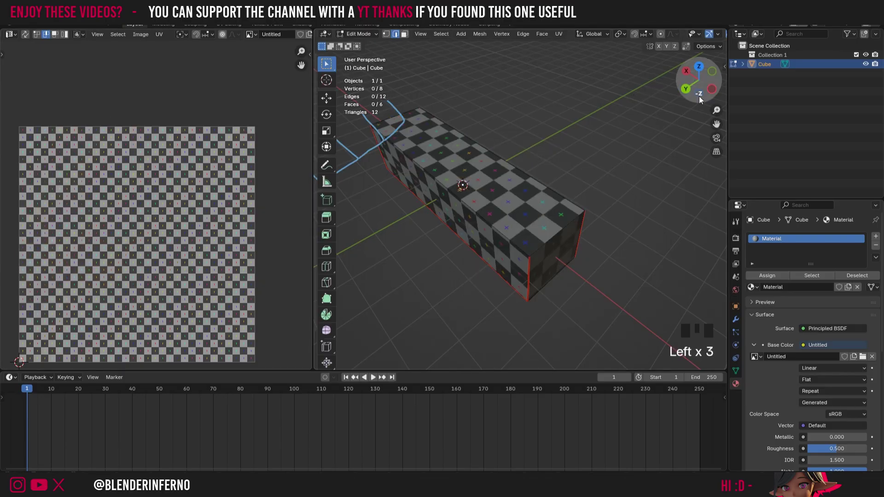
pyautogui.moveTo(700, 98); pyautogui.dragTo(876, 66)
pyautogui.moveTo(688, 78); pyautogui.dragTo(695, 85)
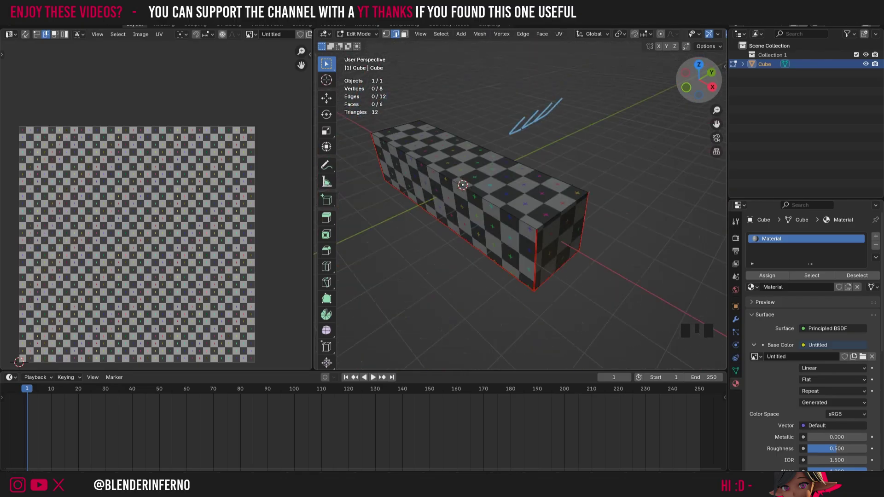
pyautogui.press('a')
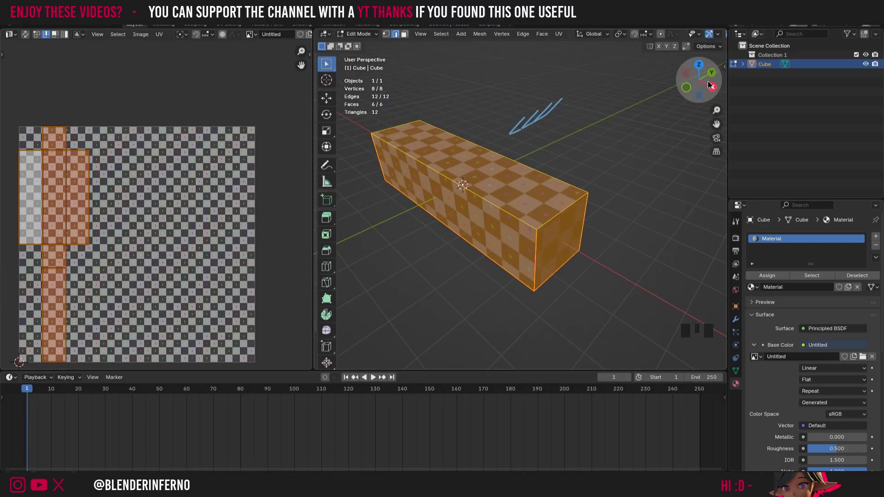
pyautogui.moveTo(699, 80); pyautogui.dragTo(680, 71)
pyautogui.press('Tab')
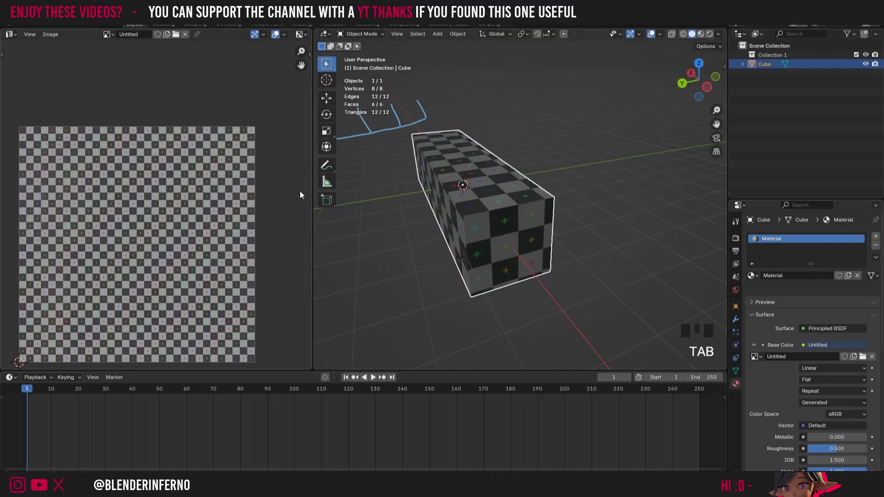
# Step: Add one loop cut across the middle of the block in Edit Mode and bevel it into a band of faces
pyautogui.press('Tab')
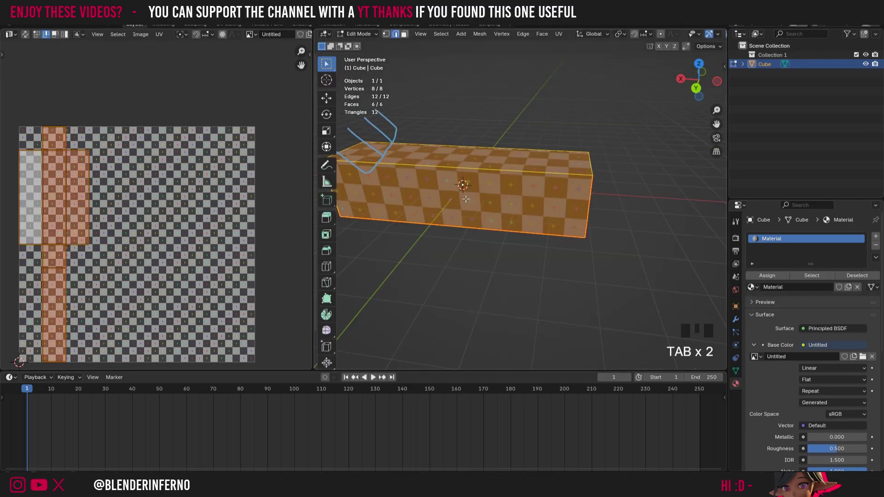
pyautogui.hotkey('ctrl', 'r')
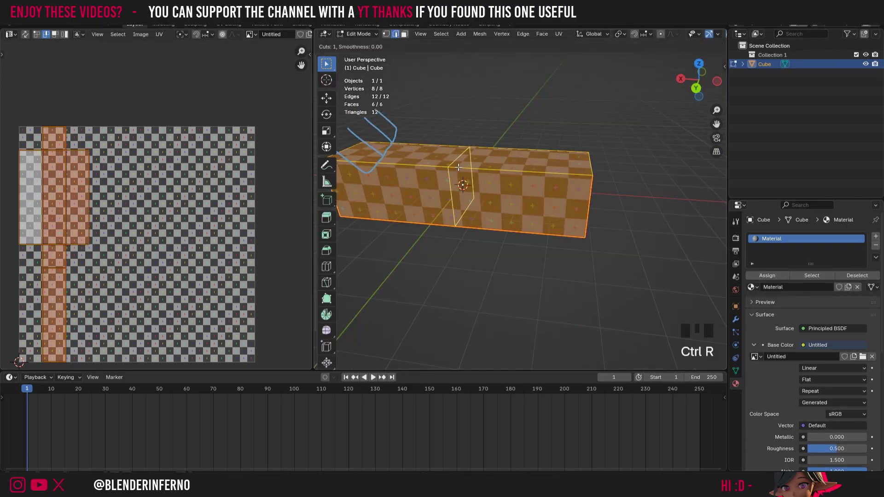
pyautogui.click(458, 167)
pyautogui.click(470, 227)
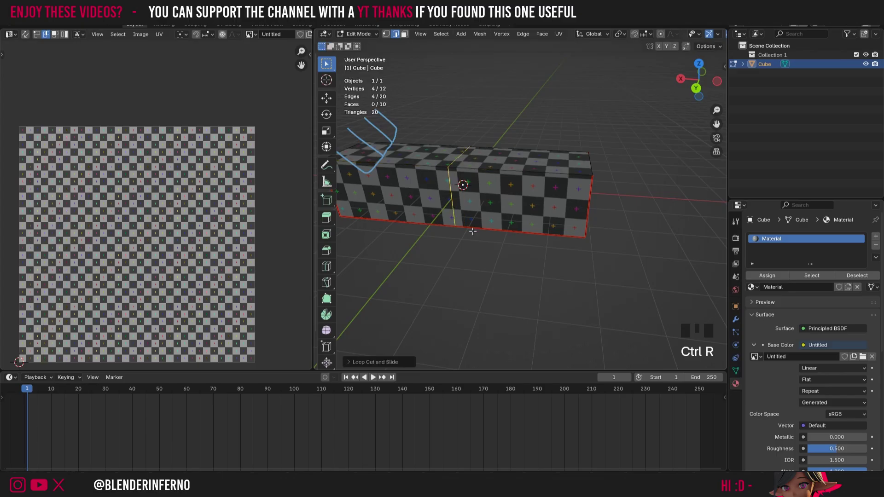
pyautogui.hotkey('ctrl', 'b')
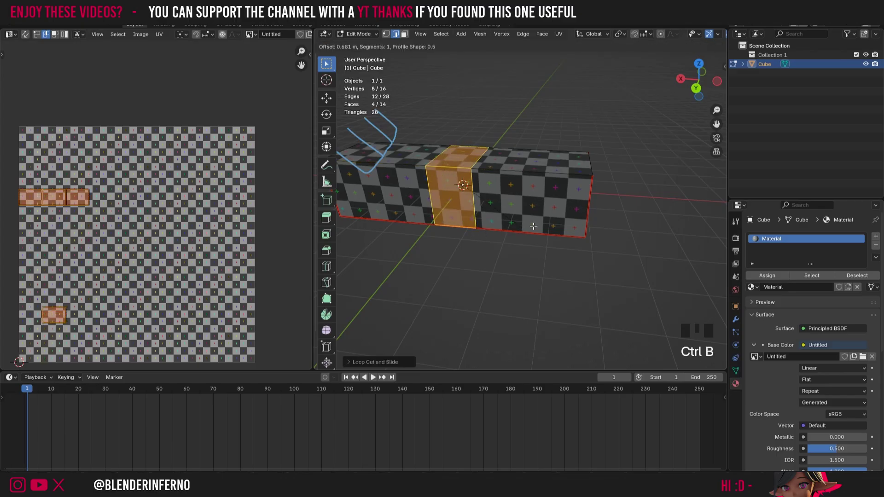
pyautogui.click(455, 214)
pyautogui.click(455, 214)
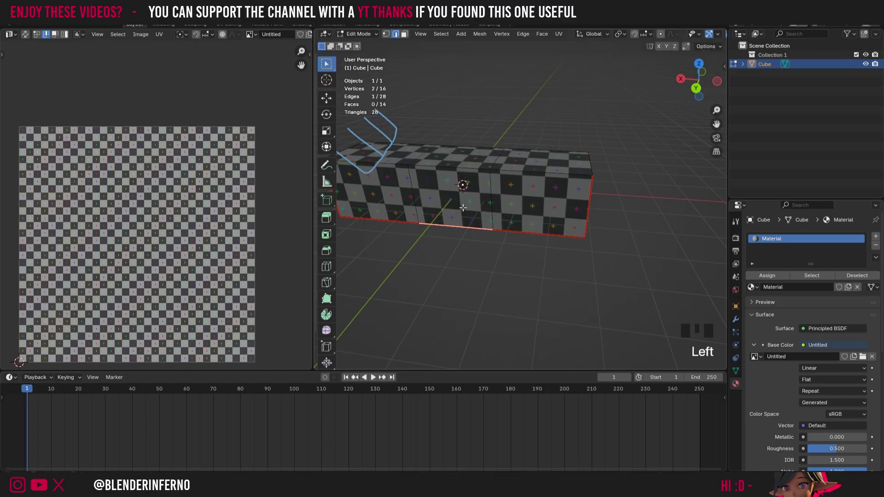
# Step: Extrude the middle face on the block's long side outward along its normal to form an arm
pyautogui.press('3')
pyautogui.click(470, 204)
pyautogui.press('e')
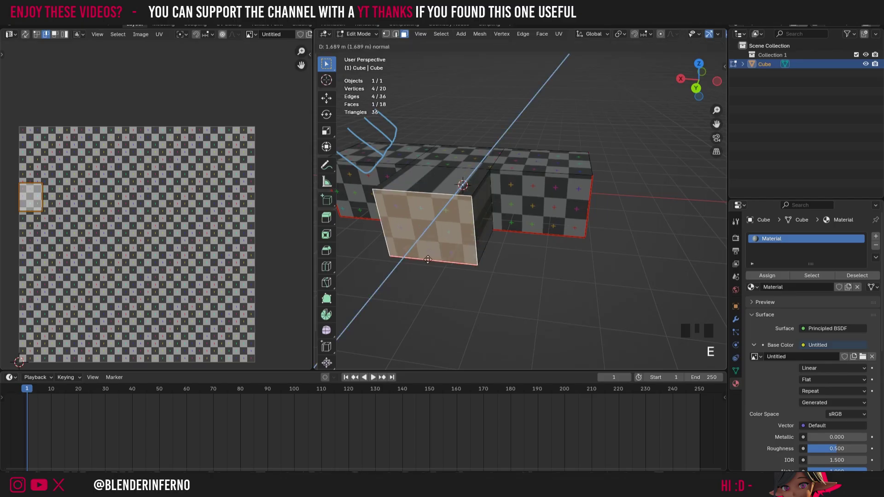
pyautogui.click(413, 276)
# Step: Deselect the mesh and examine the grid texture on the extruded arm's sides from several angles
pyautogui.moveTo(702, 80); pyautogui.dragTo(670, 86)
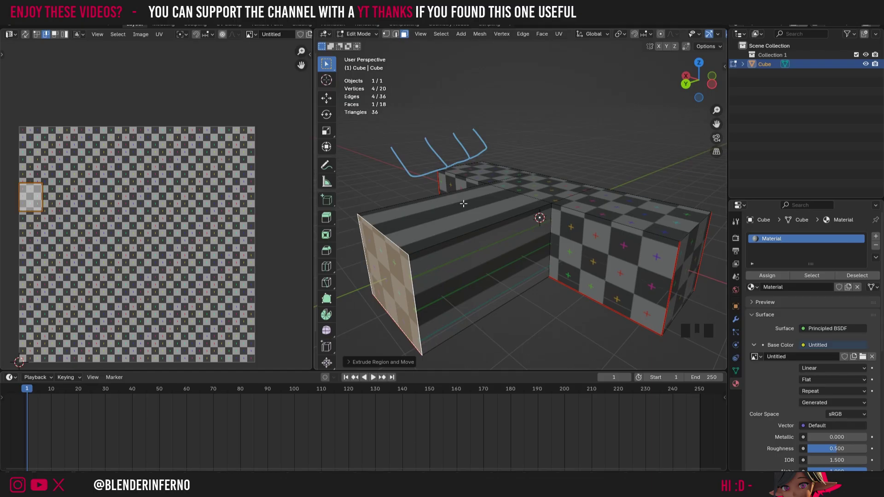
pyautogui.moveTo(696, 83)
pyautogui.mouseDown()
pyautogui.moveTo(690, 99)
pyautogui.moveTo(723, 99)
pyautogui.moveTo(705, 82)
pyautogui.mouseUp()
pyautogui.keyDown('ctrl'); pyautogui.scroll(-3, 569, 131); pyautogui.keyUp('ctrl')
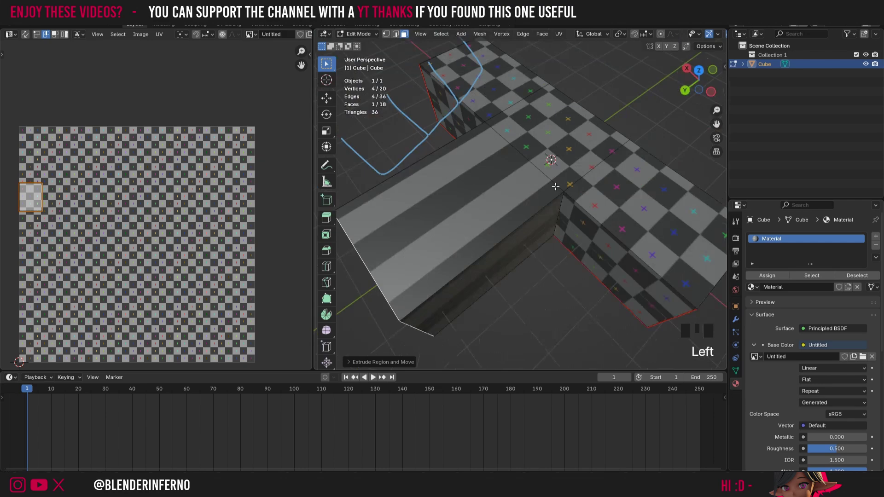
pyautogui.keyDown('ctrl'); pyautogui.scroll(-2, 554, 186); pyautogui.keyUp('ctrl')
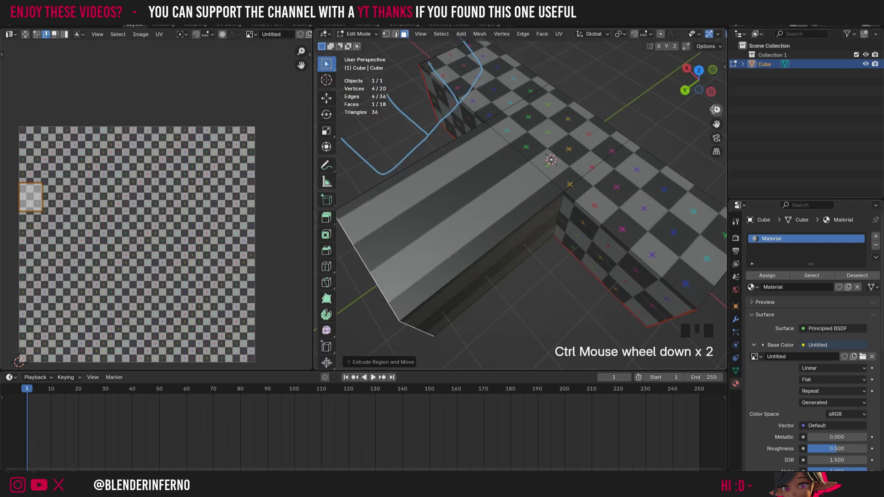
pyautogui.moveTo(716, 110); pyautogui.dragTo(716, 138)
pyautogui.moveTo(702, 76); pyautogui.dragTo(683, 72)
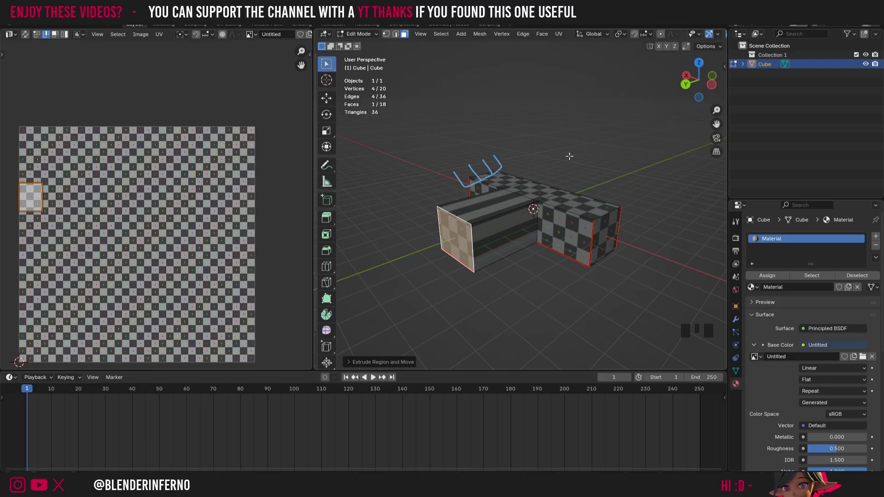
pyautogui.hotkey('alt', 'a')
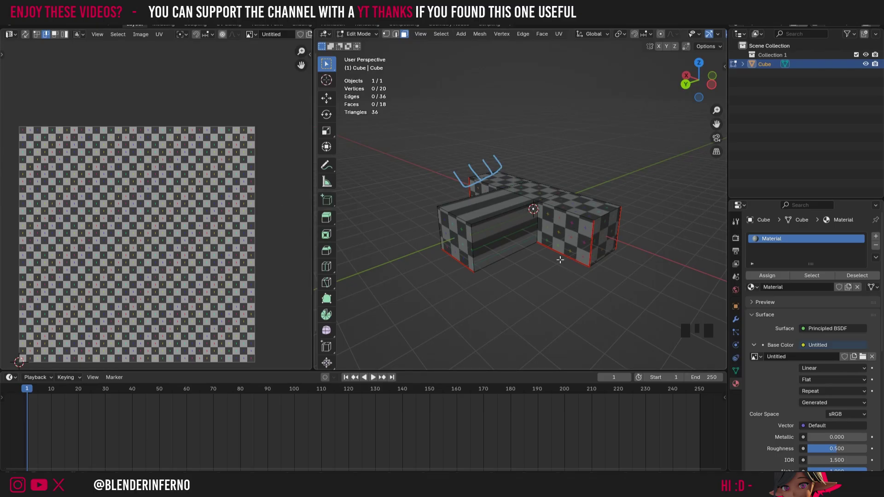
pyautogui.moveTo(698, 81); pyautogui.dragTo(705, 86)
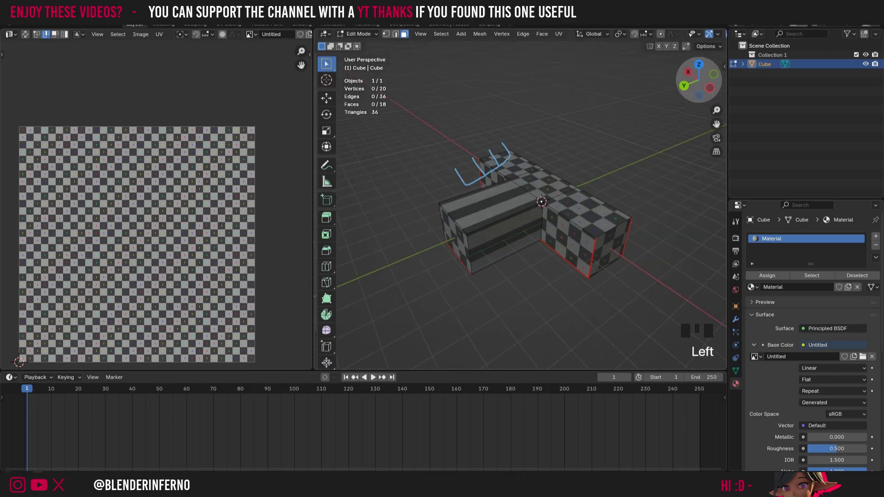